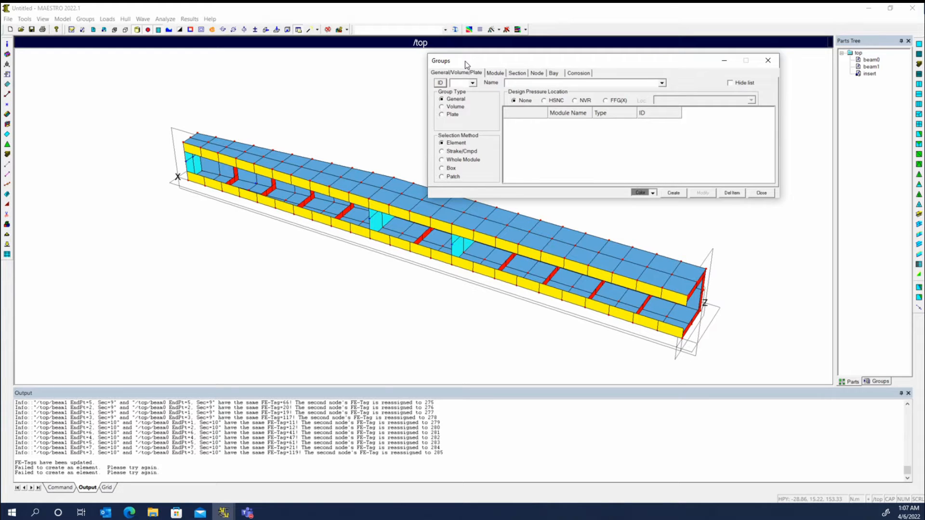
# - Create the general group General 001 from the adjacent top-deck strake quads 3-1 to 3-5 and 4-1 to 4-5 at beam0's Z end
pyautogui.click(880, 381)
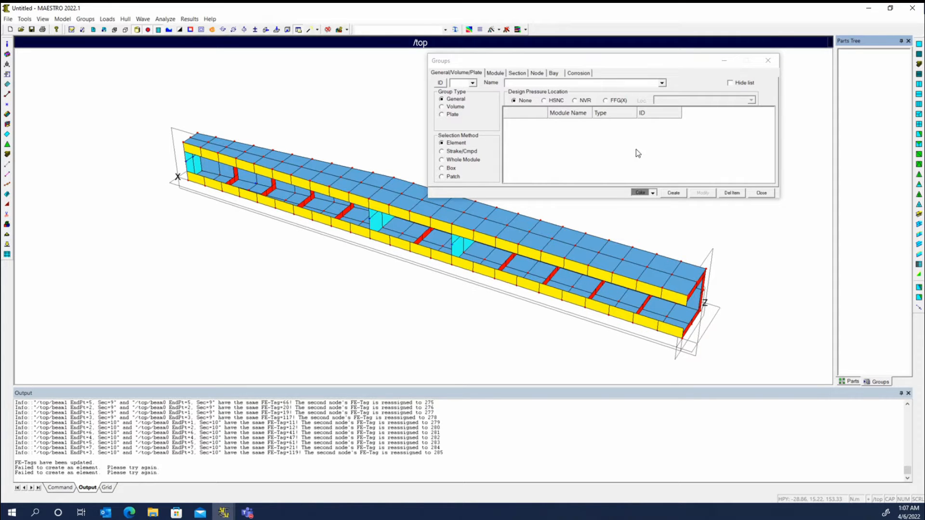
pyautogui.click(572, 152)
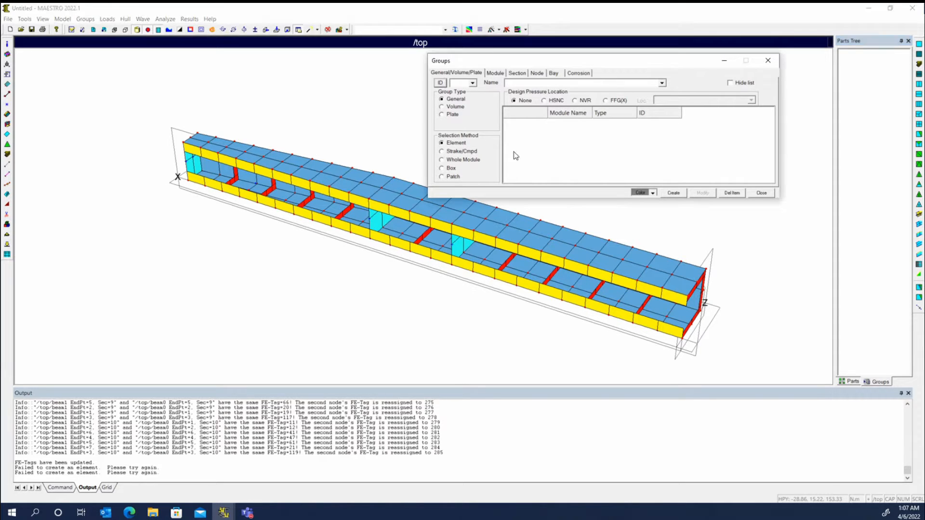
pyautogui.click(439, 82)
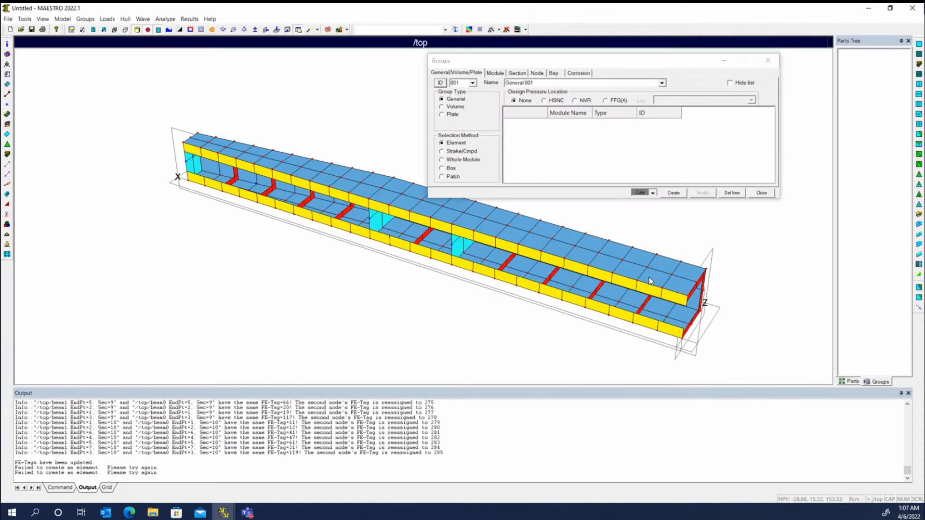
pyautogui.click(650, 278)
pyautogui.click(658, 266)
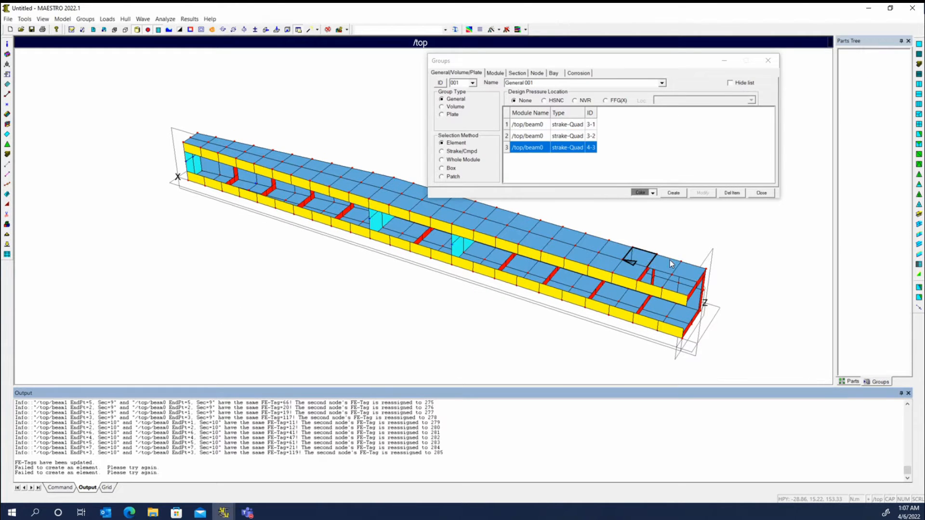
pyautogui.click(677, 267)
pyautogui.click(695, 268)
pyautogui.click(637, 270)
pyautogui.click(612, 261)
pyautogui.click(609, 249)
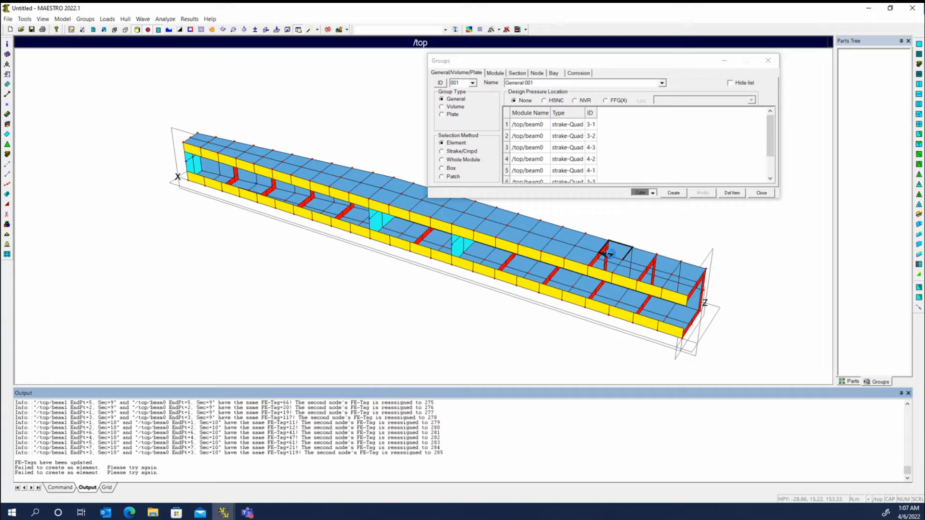
pyautogui.click(595, 247)
pyautogui.click(599, 253)
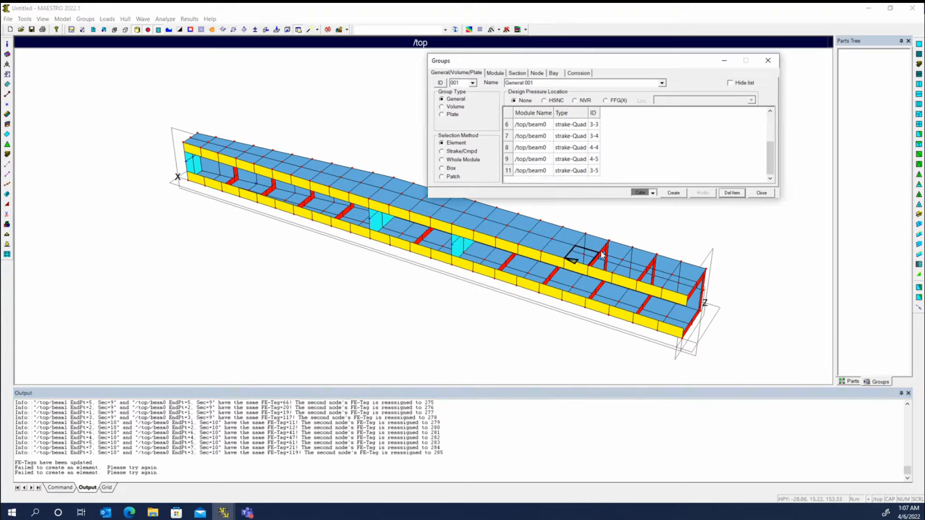
pyautogui.click(672, 193)
# - Examine the plate property options for modifying the general 001 group, without applying any change
pyautogui.click(878, 384)
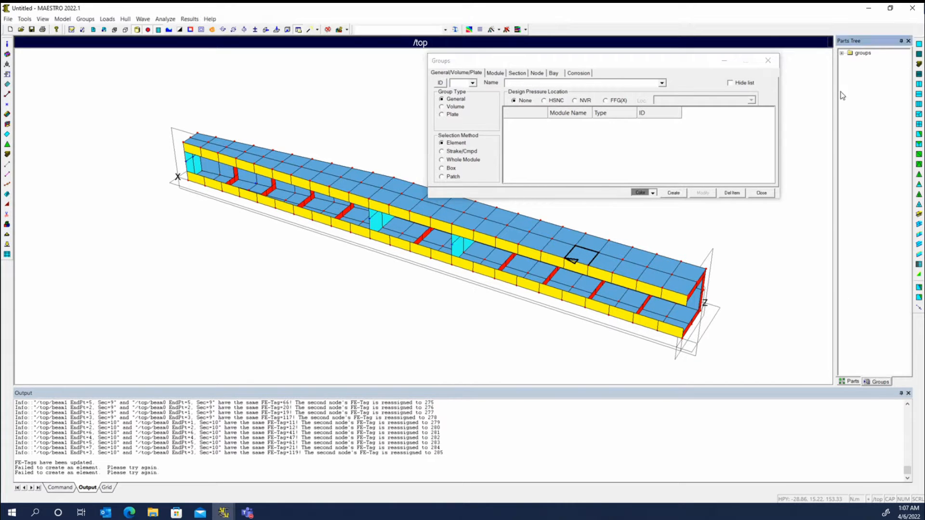
pyautogui.click(842, 53)
pyautogui.click(849, 60)
pyautogui.rightClick(879, 68)
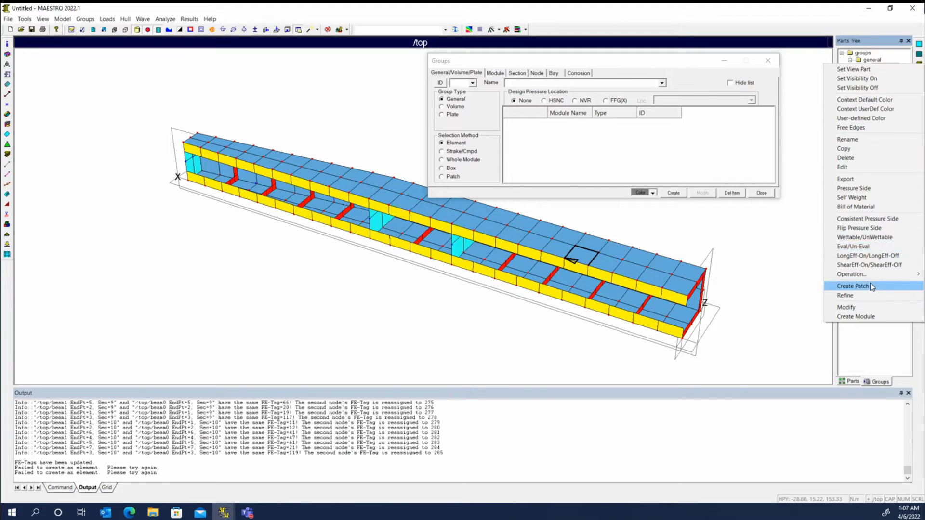
pyautogui.click(863, 307)
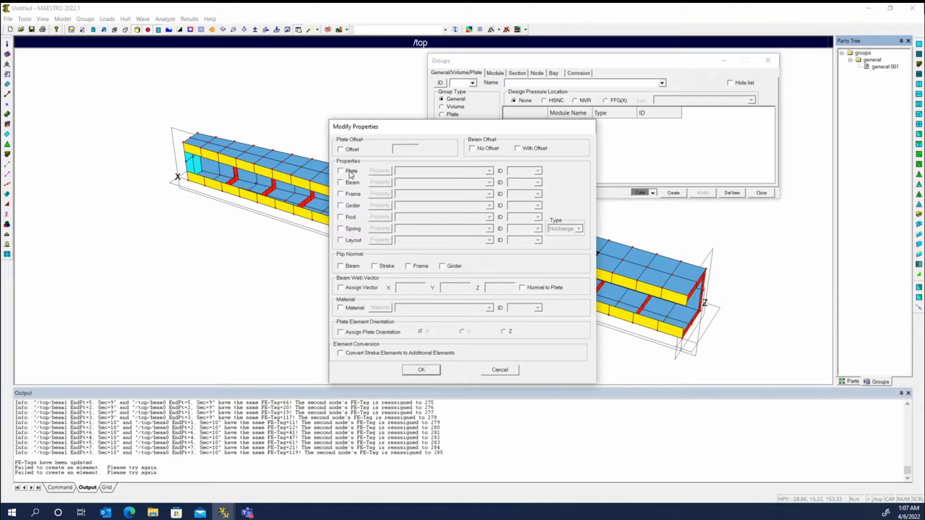
pyautogui.click(351, 172)
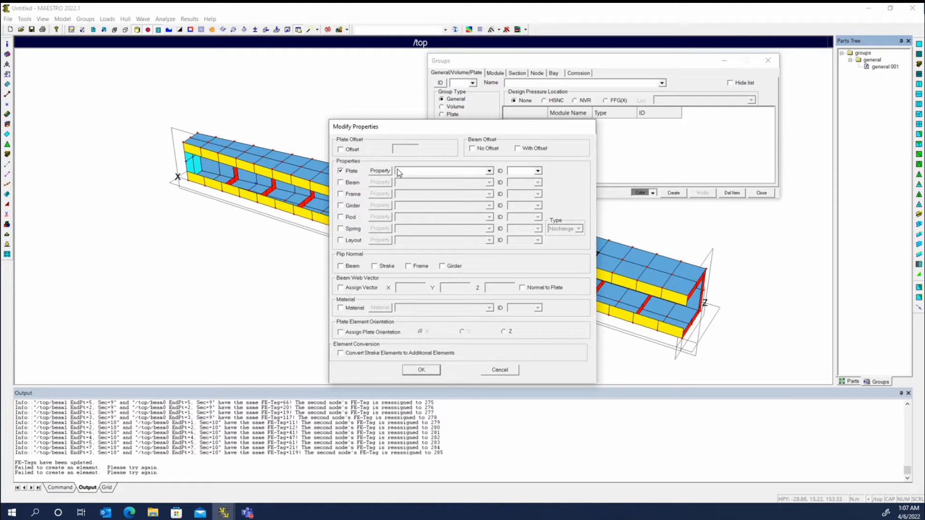
pyautogui.click(398, 173)
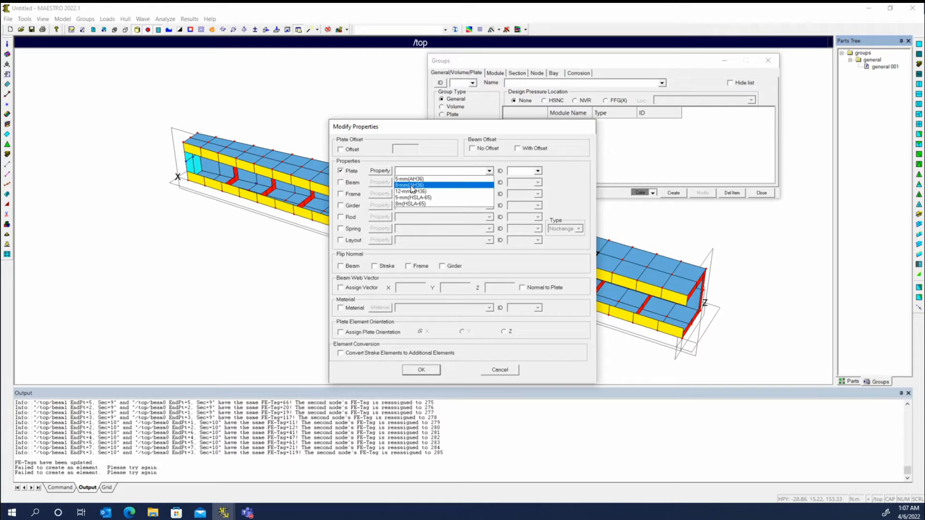
pyautogui.click(498, 373)
pyautogui.click(506, 372)
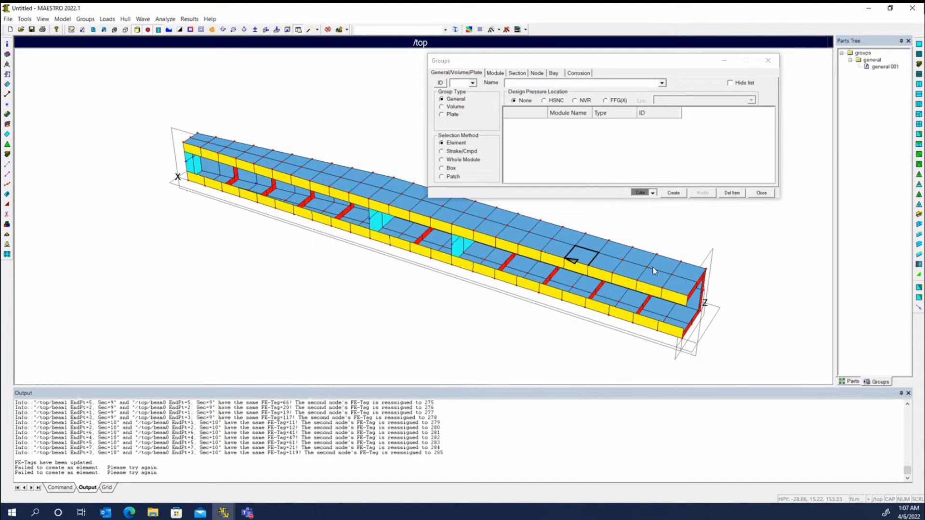
# - Delete the general 001 group and return to the parts tree
pyautogui.rightClick(884, 67)
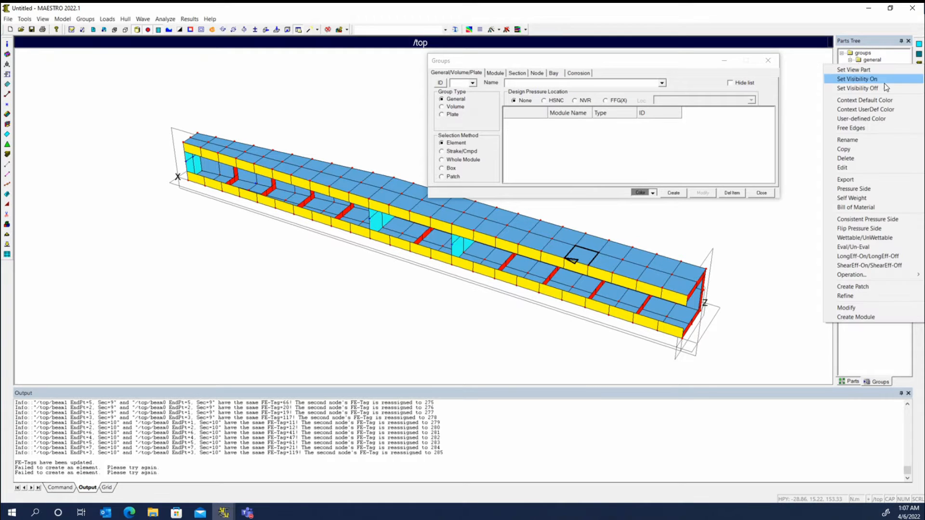
pyautogui.click(874, 159)
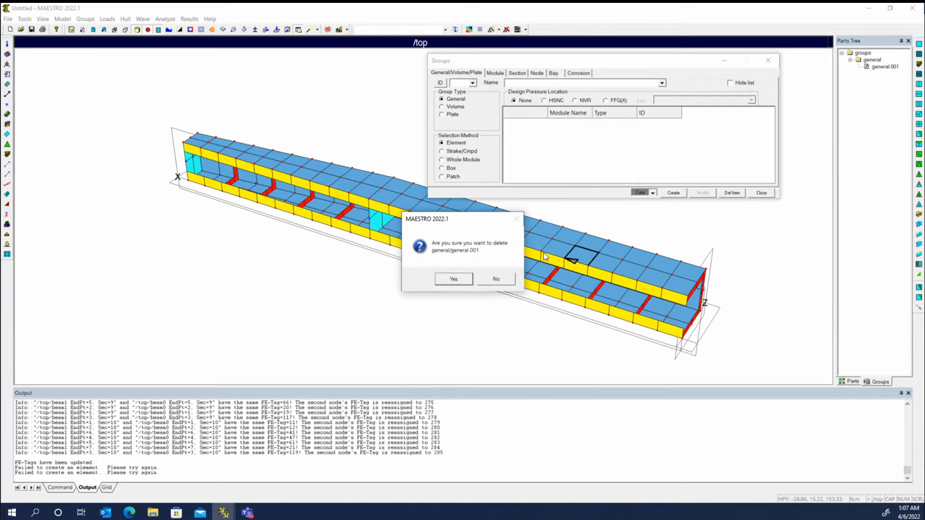
pyautogui.click(453, 280)
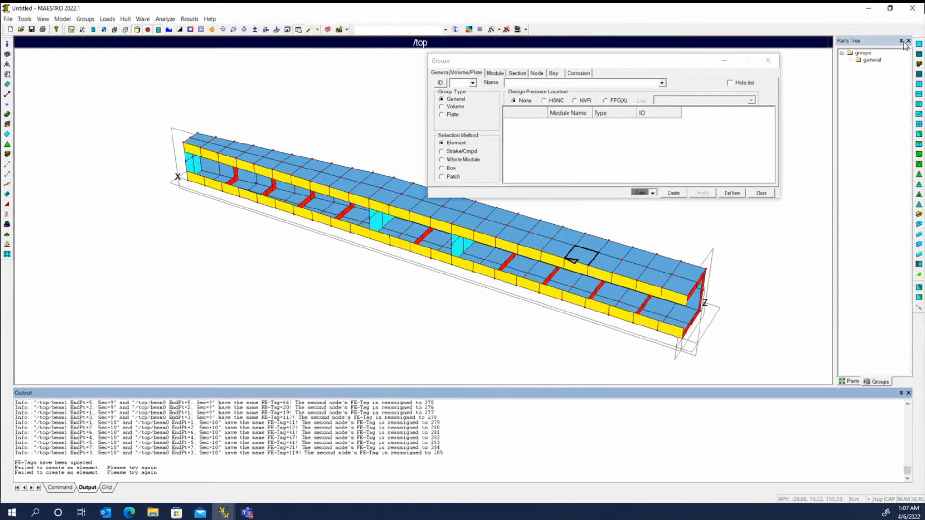
pyautogui.click(856, 381)
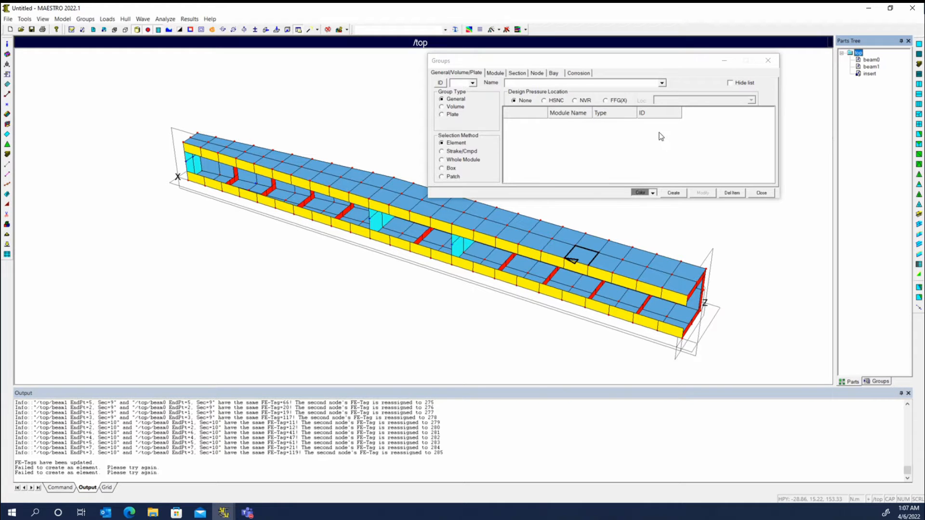
# - Select several top-deck quads at beam0's Z end without naming a group and view their Modify Properties options, then discard the selection
pyautogui.click(693, 131)
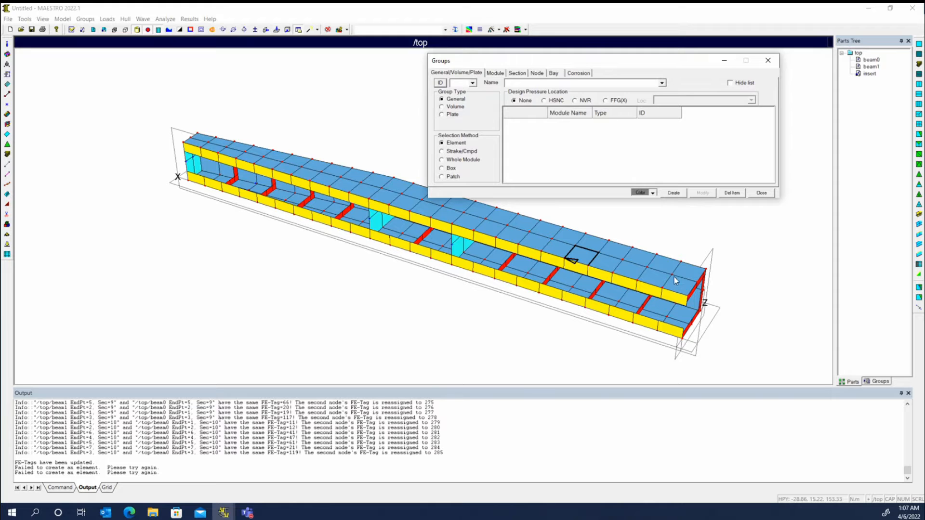
pyautogui.moveTo(671, 279)
pyautogui.mouseDown()
pyautogui.moveTo(610, 263)
pyautogui.moveTo(629, 256)
pyautogui.moveTo(683, 273)
pyautogui.mouseUp()
pyautogui.rightClick(633, 140)
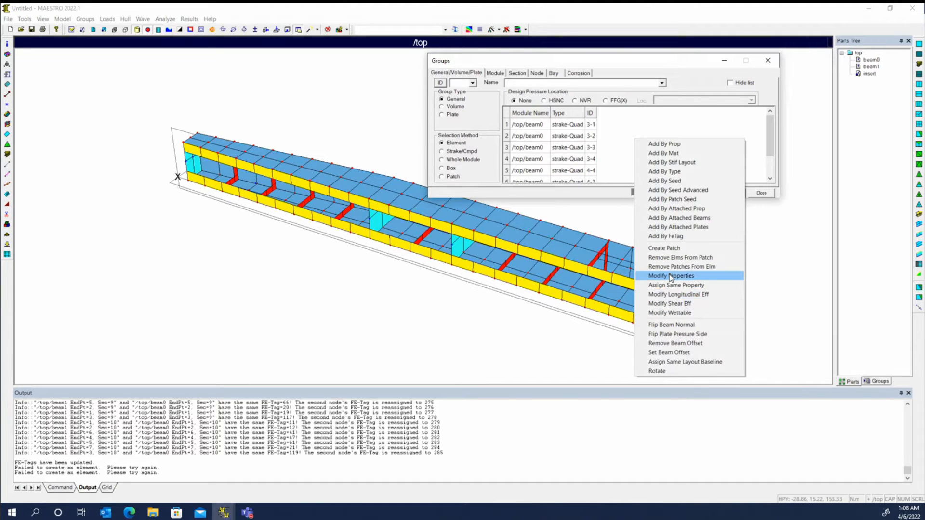
pyautogui.click(670, 276)
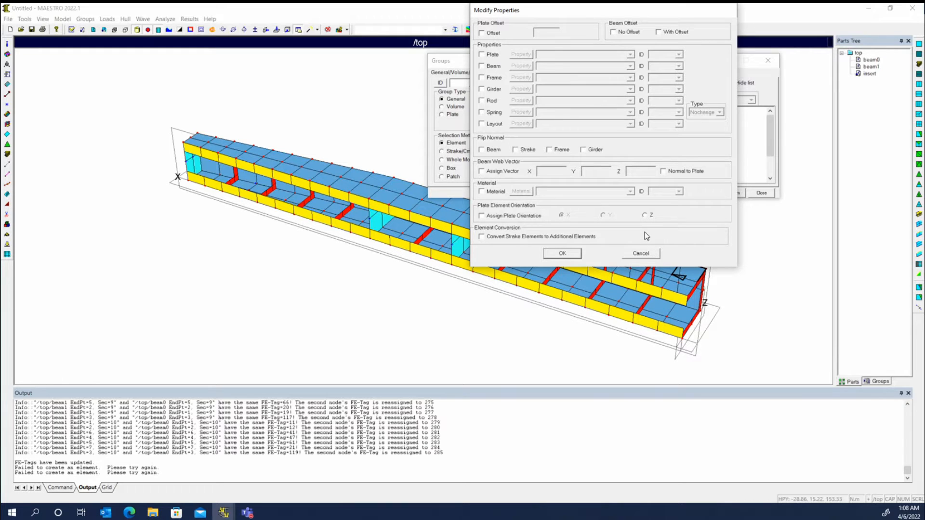
pyautogui.click(649, 255)
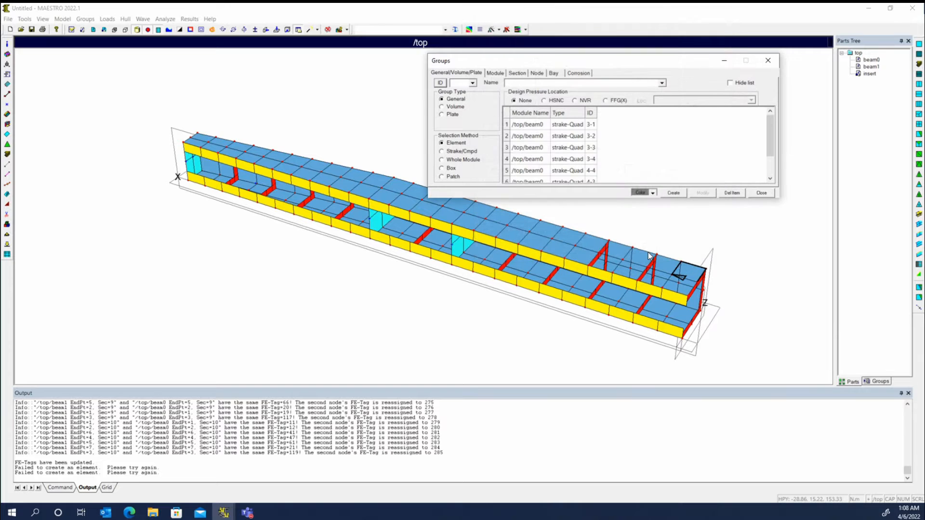
pyautogui.click(761, 193)
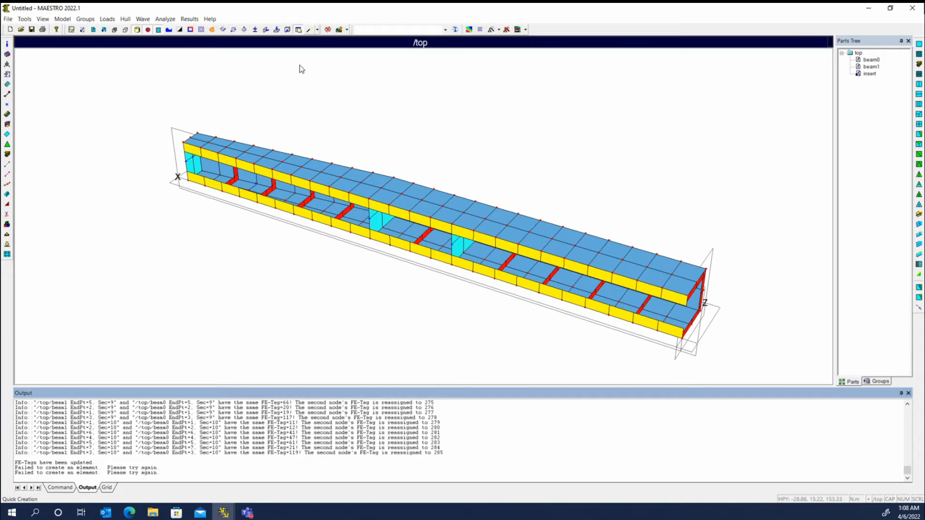
# - Start a new node group with the name Node 001
pyautogui.click(7, 224)
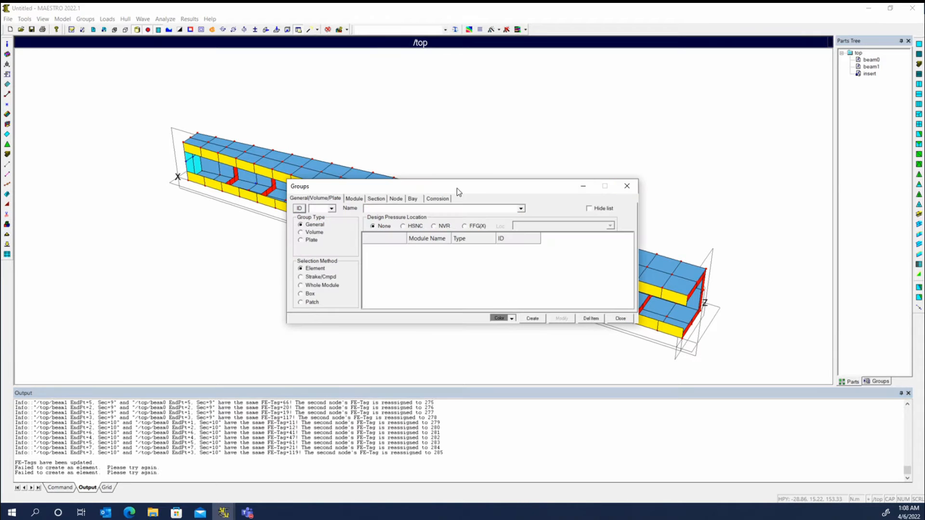
pyautogui.moveTo(456, 188); pyautogui.dragTo(620, 28)
pyautogui.click(560, 38)
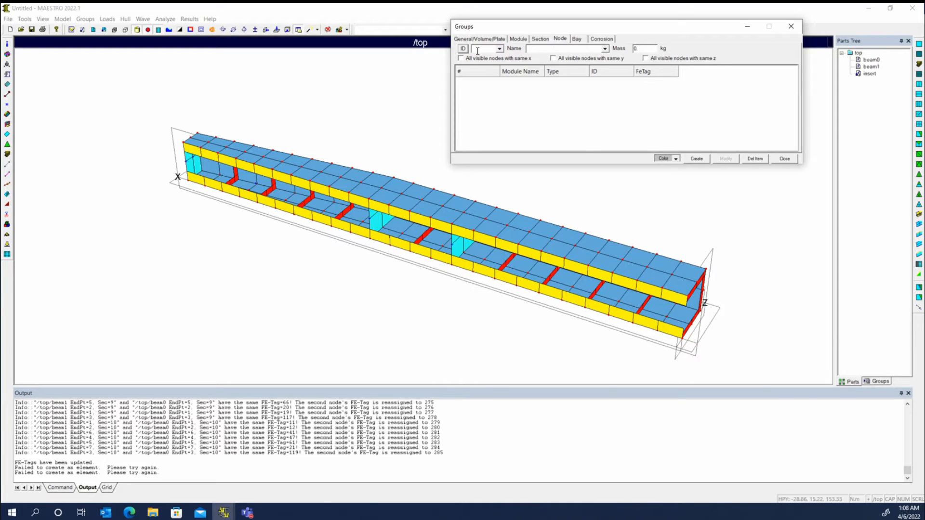
pyautogui.click(463, 49)
# - Create a wt75x6.5(AH36) beam element between insert nodes 5,0 and 5,1 with web orientation (0.000000,0.069250,0.000000)
pyautogui.click(8, 154)
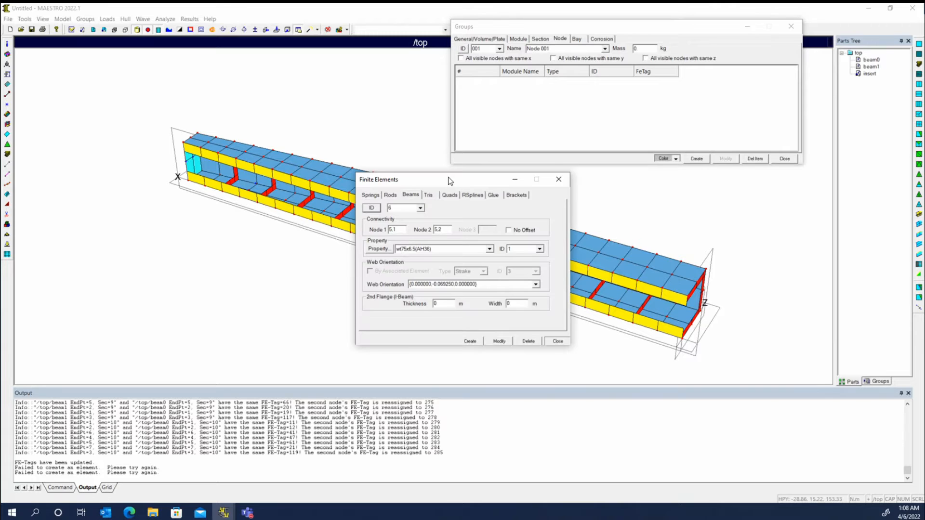
pyautogui.moveTo(446, 178); pyautogui.dragTo(237, 201)
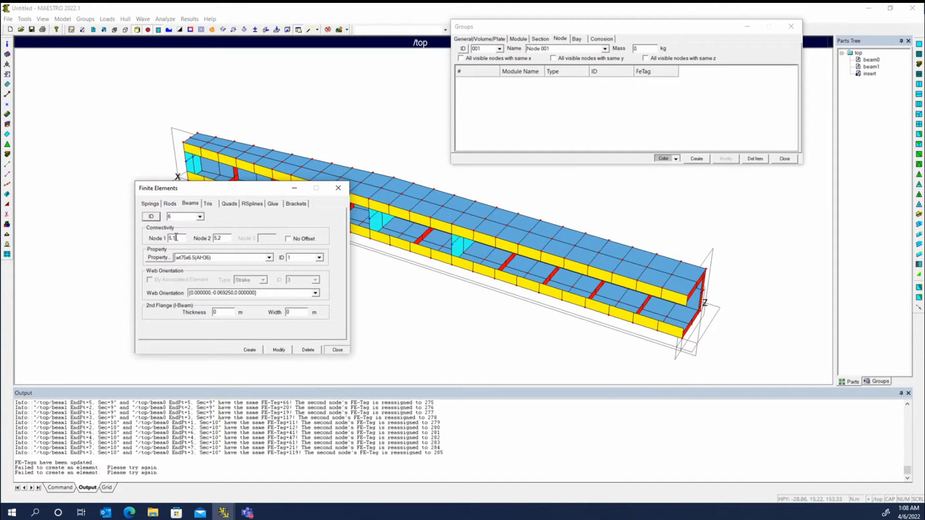
pyautogui.click(464, 212)
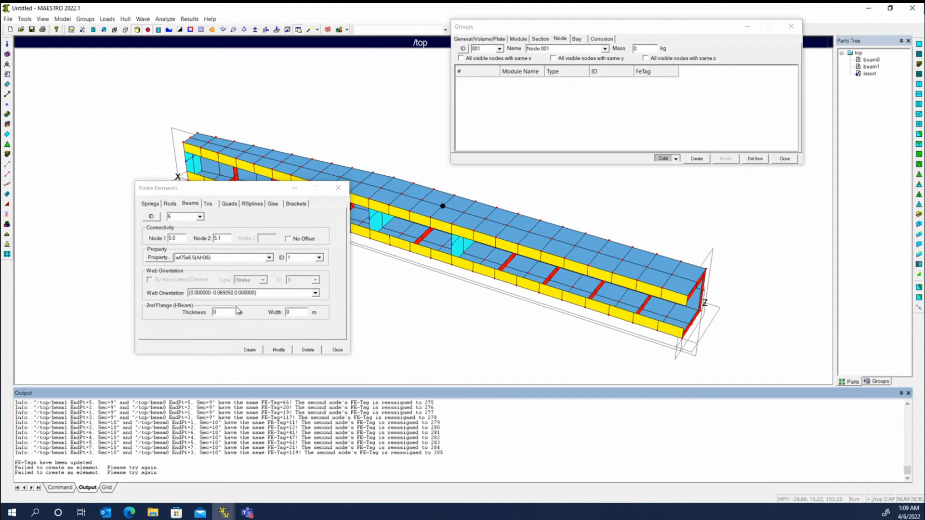
pyautogui.click(215, 295)
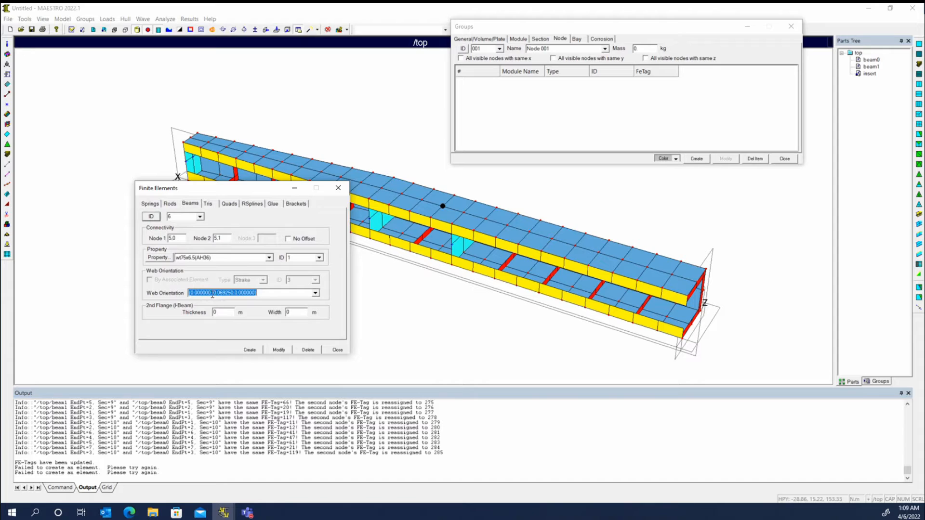
pyautogui.click(212, 293)
pyautogui.press('Delete')
pyautogui.click(250, 350)
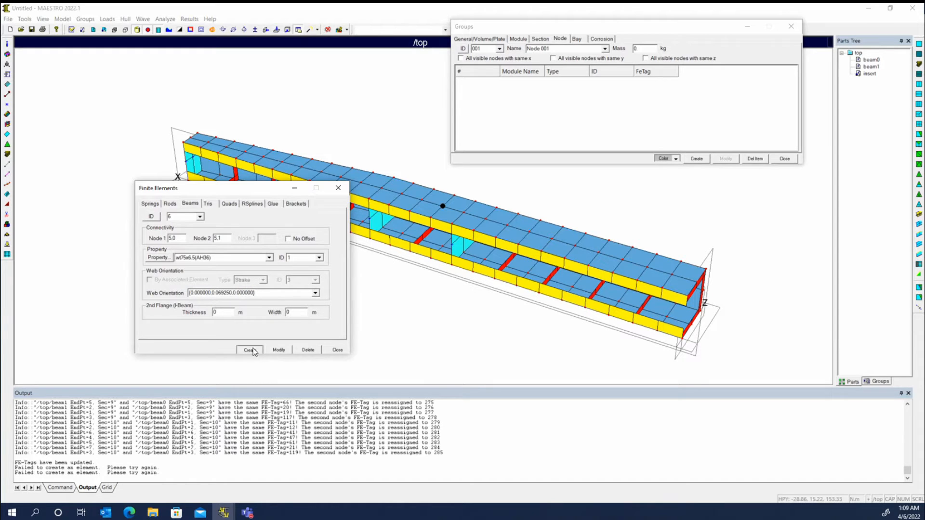
# - Add insert's deck nodes 5,1 to 5,4 to the node list and create beams between them
pyautogui.click(543, 111)
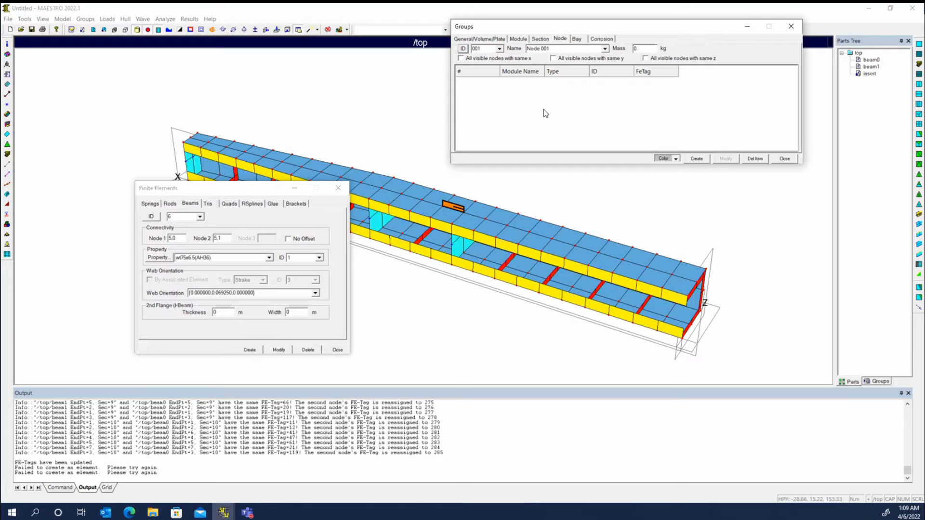
pyautogui.click(441, 207)
pyautogui.click(420, 200)
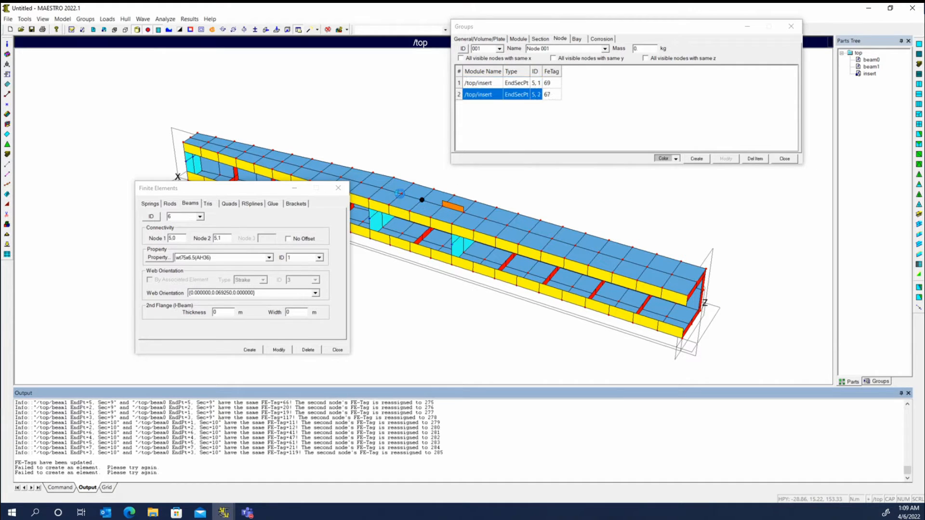
pyautogui.click(400, 193)
pyautogui.click(381, 189)
pyautogui.rightClick(634, 94)
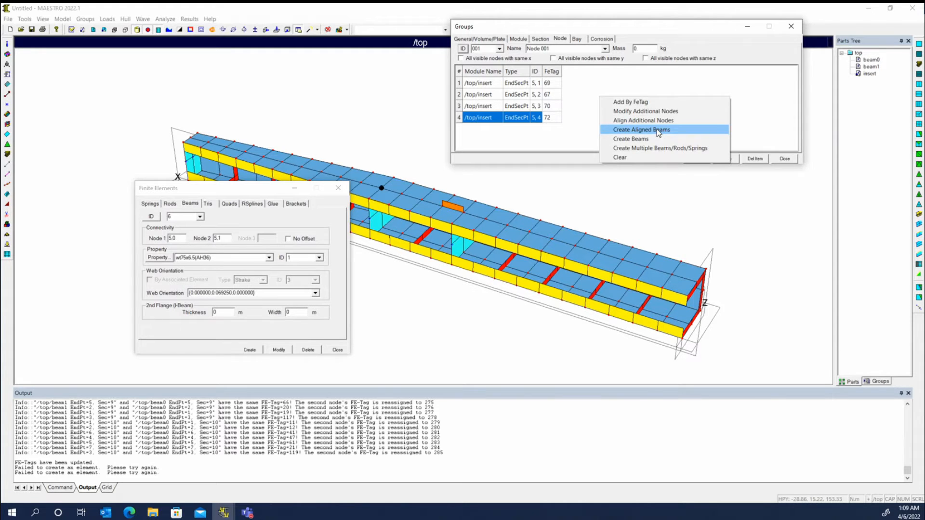
pyautogui.click(628, 139)
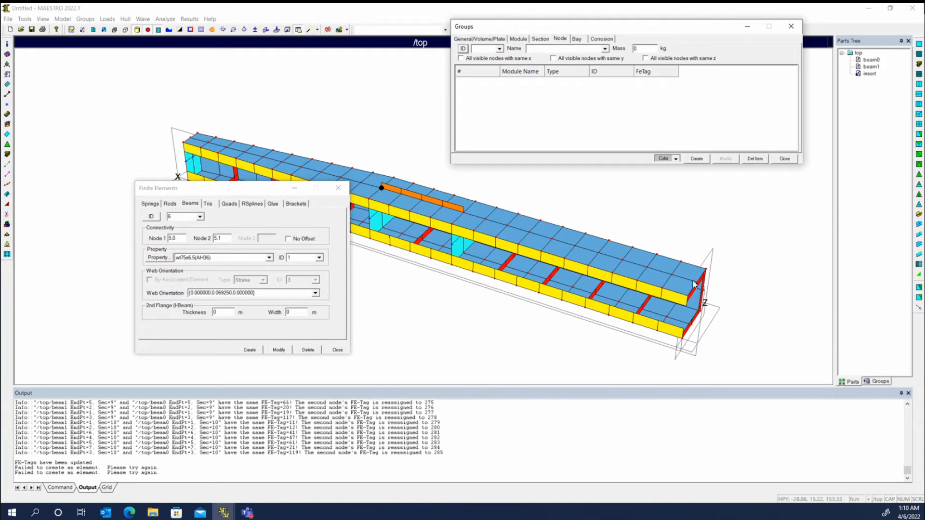
# - Add beam0's row of deck nodes from 5,0 towards the insert to the node list, remove the mispicked node 6,3, and create the beams
pyautogui.click(673, 274)
pyautogui.click(650, 272)
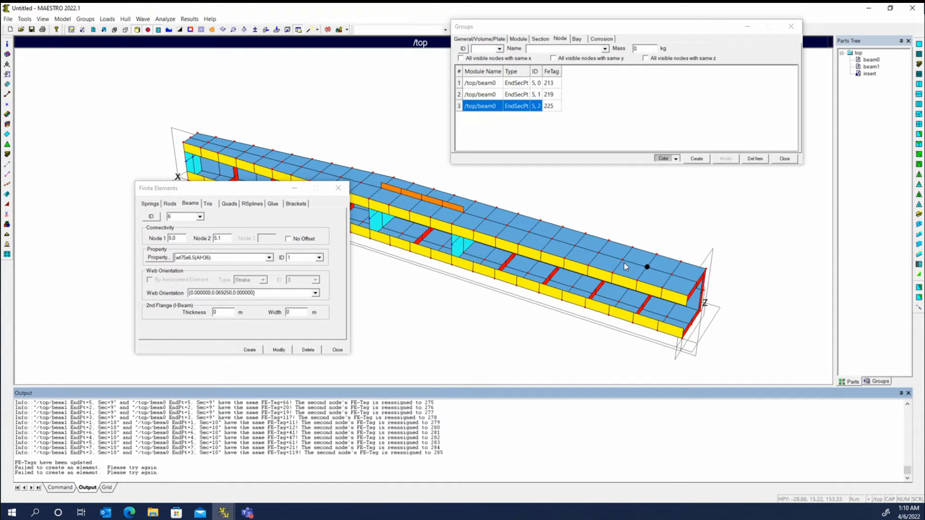
pyautogui.click(630, 268)
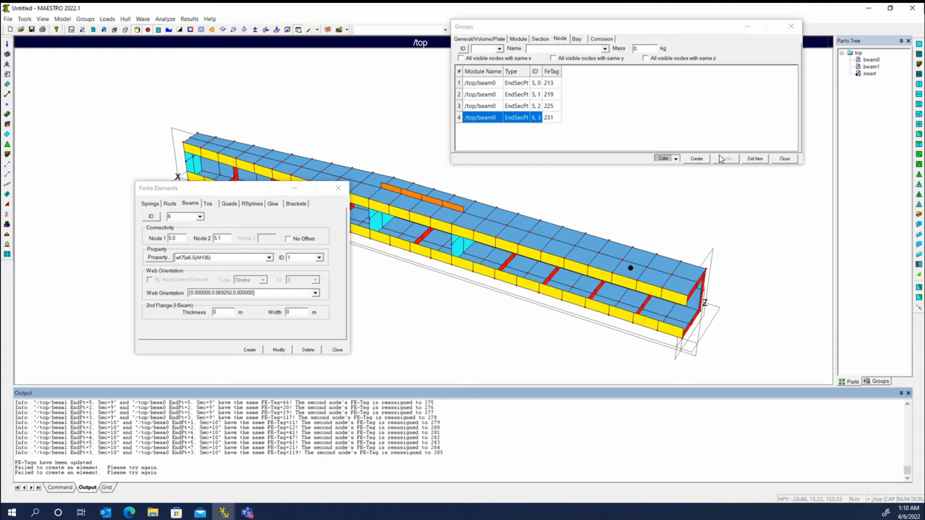
pyautogui.click(755, 159)
pyautogui.click(621, 258)
pyautogui.click(598, 250)
pyautogui.click(577, 246)
pyautogui.click(553, 239)
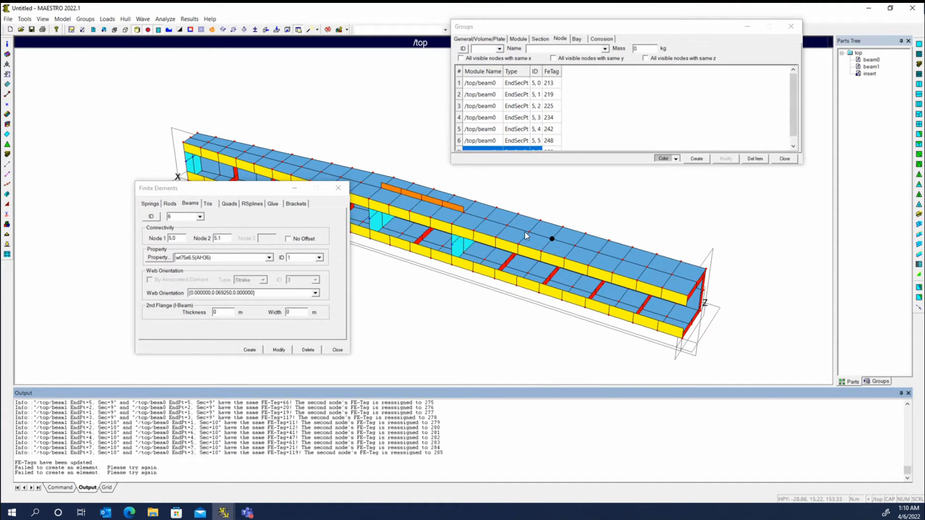
pyautogui.click(530, 232)
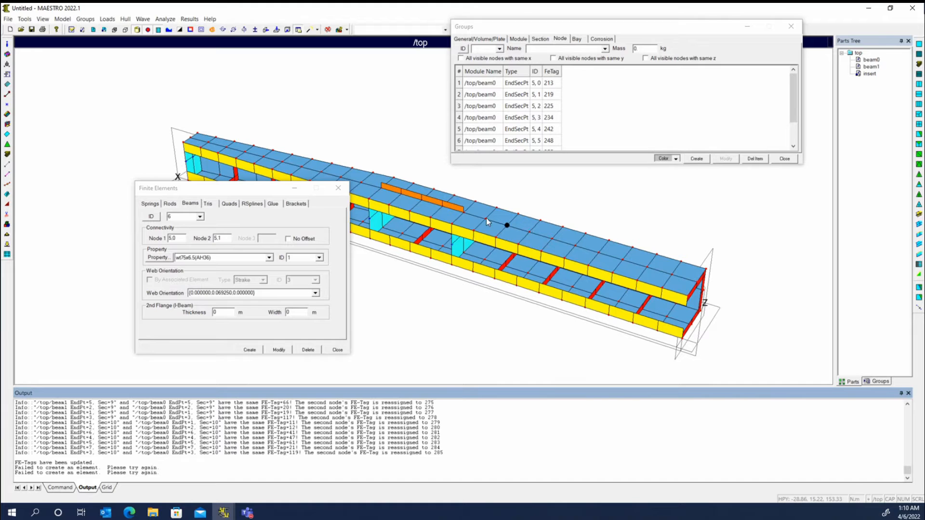
pyautogui.click(463, 213)
pyautogui.rightClick(626, 113)
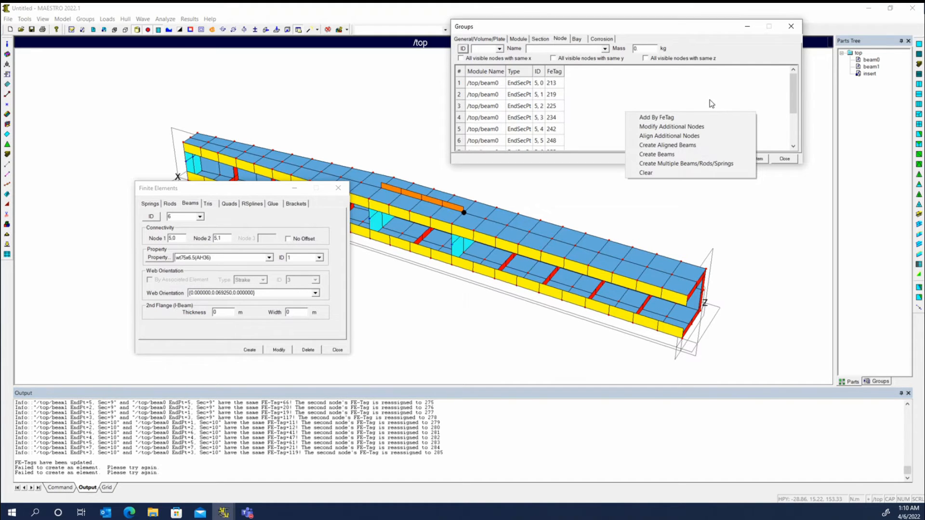
pyautogui.click(684, 155)
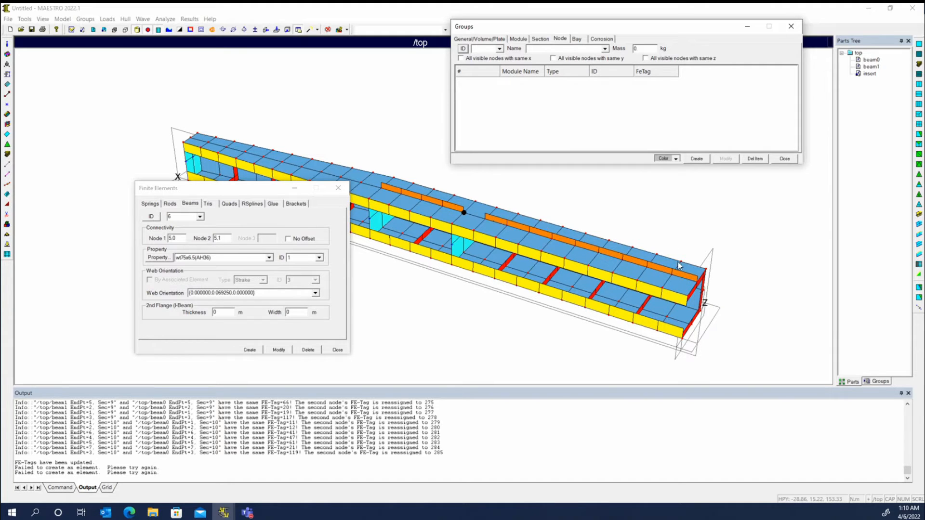
# - View the insert and beam0 parts on their own to check their beams, then return to viewing the top assembly
pyautogui.rightClick(869, 75)
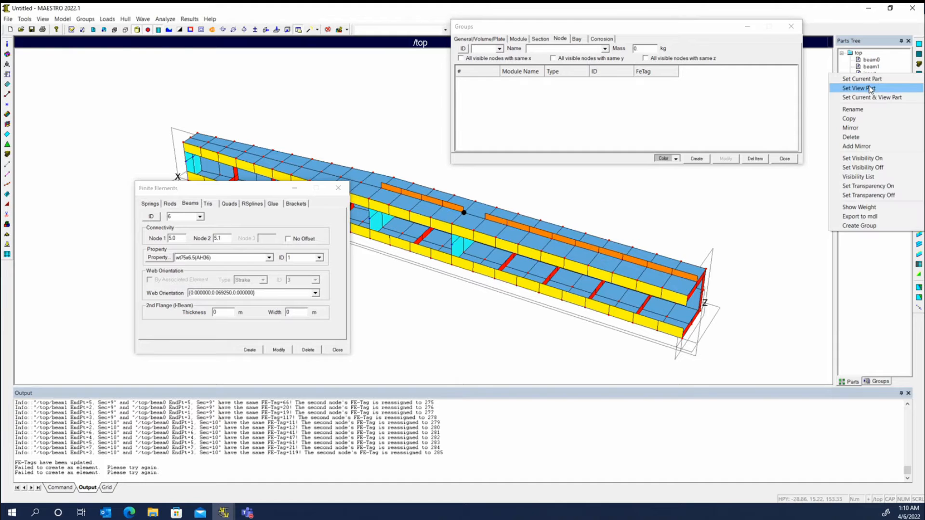
pyautogui.click(872, 88)
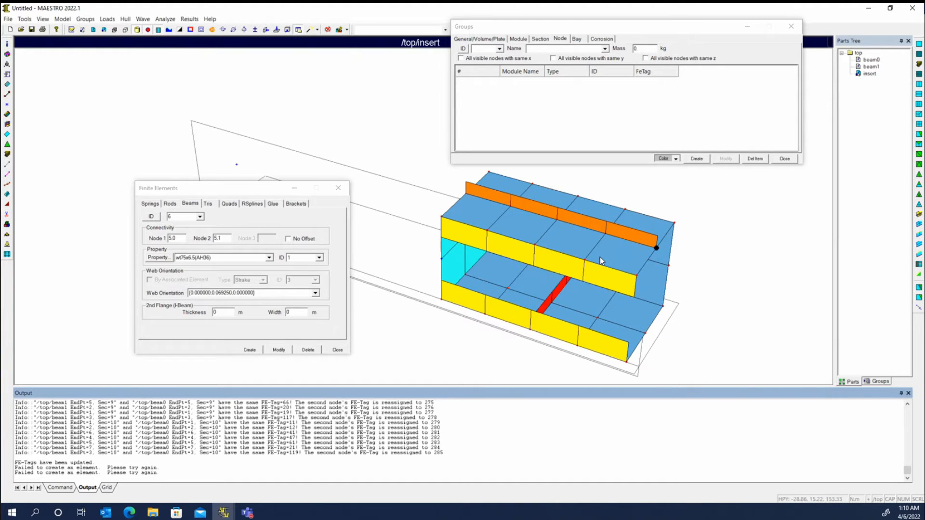
pyautogui.rightClick(873, 57)
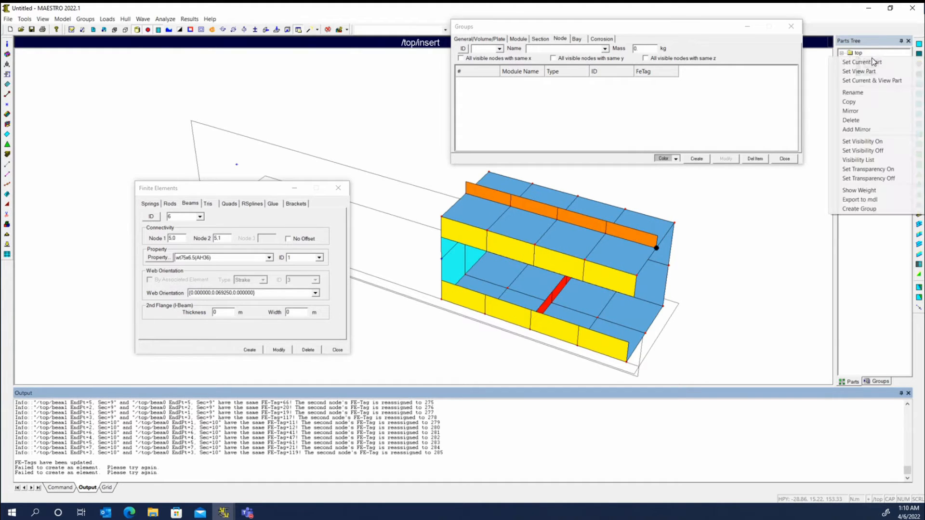
pyautogui.click(872, 61)
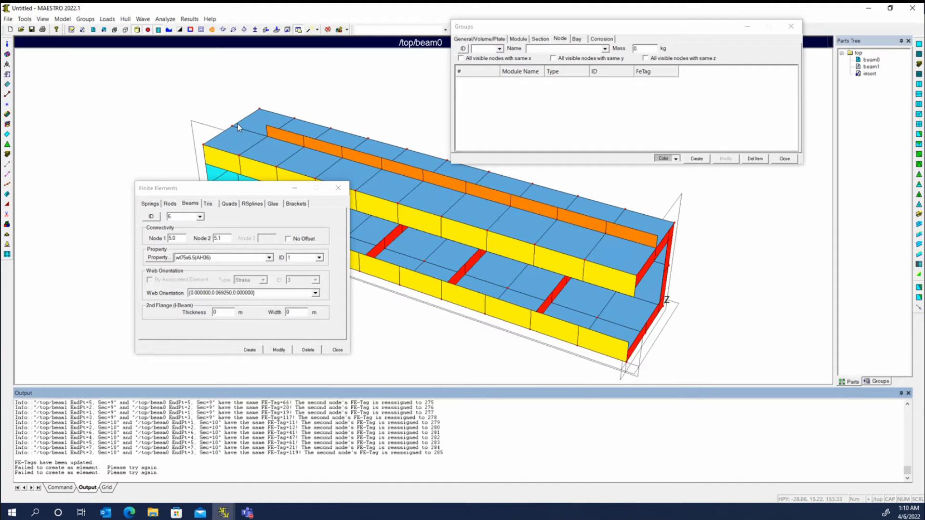
pyautogui.rightClick(856, 53)
pyautogui.click(865, 75)
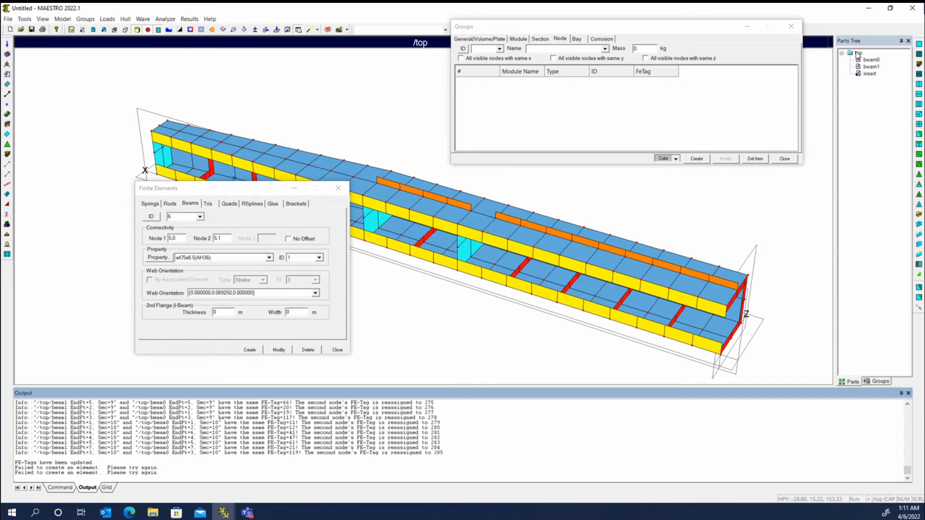
# - Add beam0's deck nodes 5,9 and 5,10 to the node list and create the beam bridging the gap between them
pyautogui.click(496, 221)
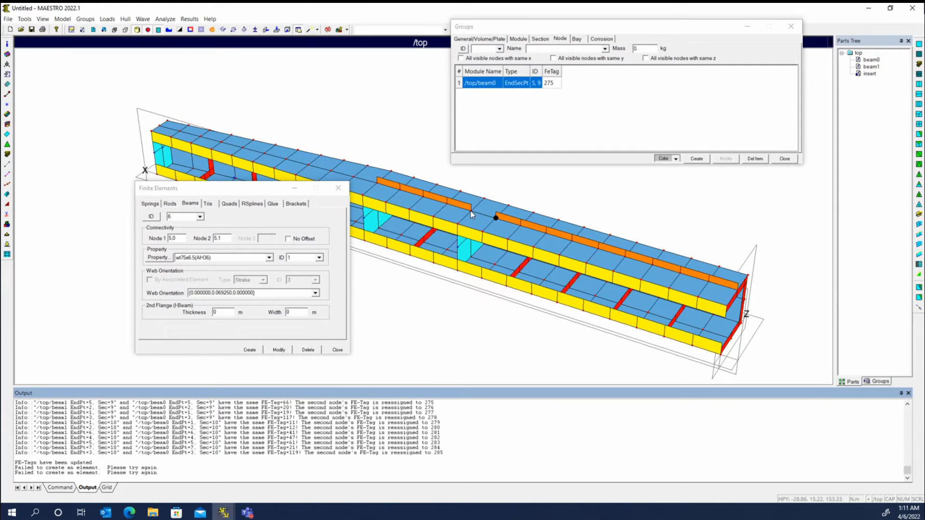
pyautogui.click(470, 210)
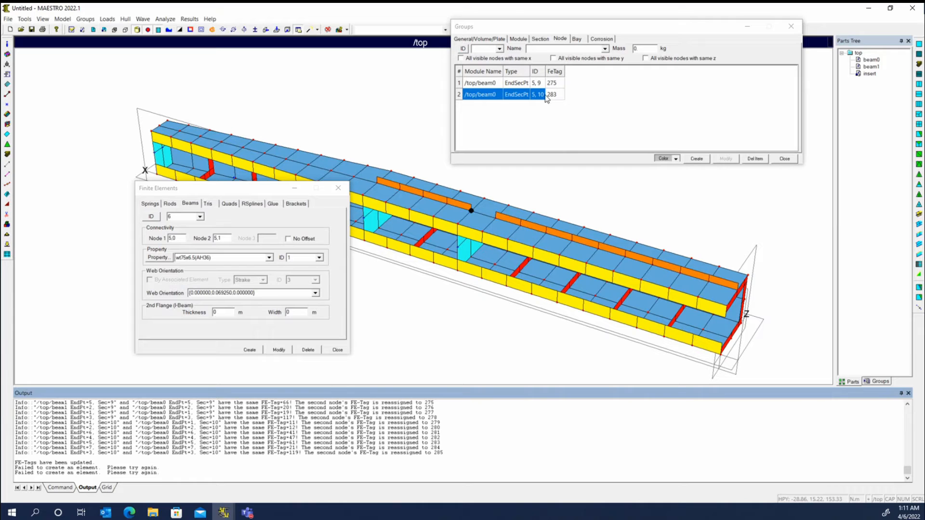
pyautogui.rightClick(631, 99)
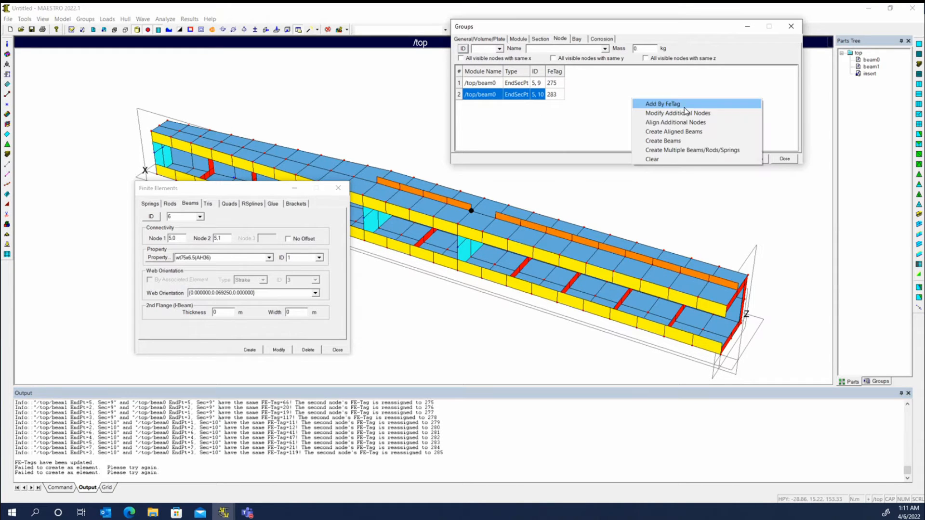
pyautogui.click(673, 141)
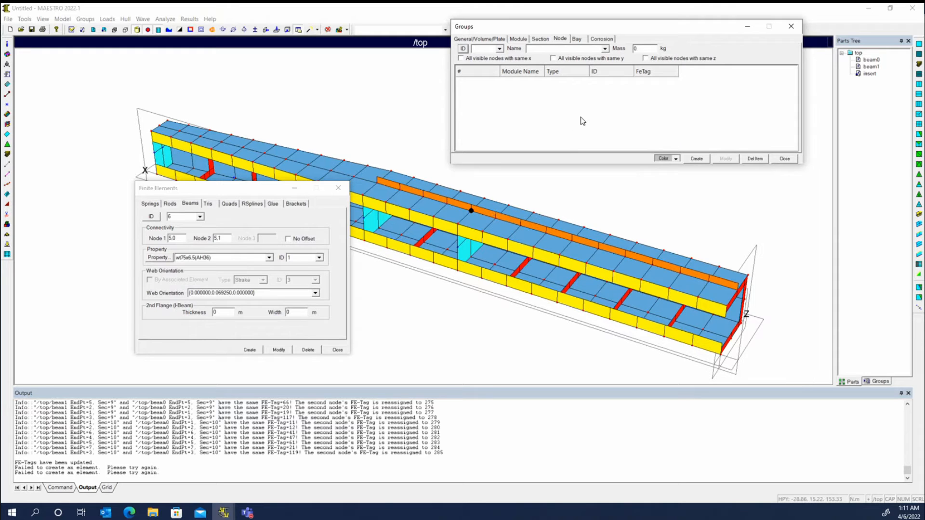
pyautogui.click(785, 159)
# - Query nodes along the top deck's edge to examine their IDs, FeTags and coordinates
pyautogui.click(347, 30)
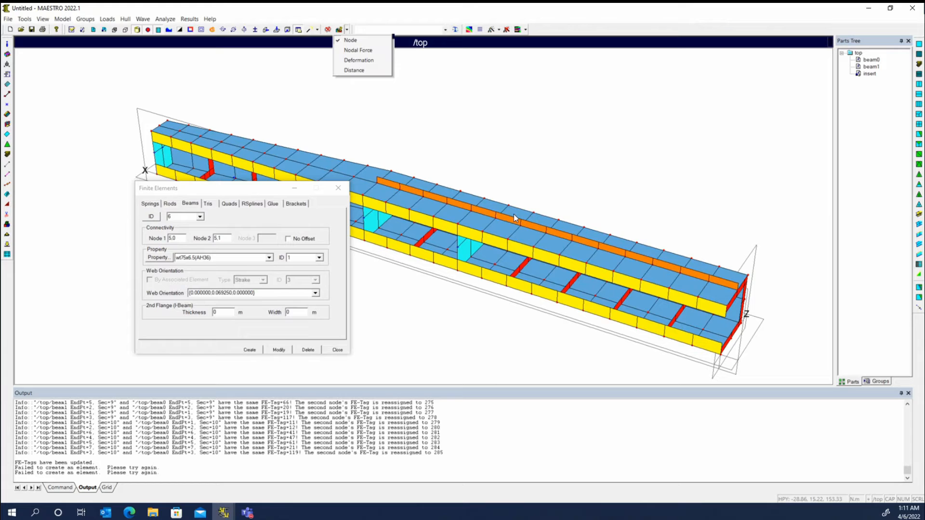
pyautogui.click(340, 32)
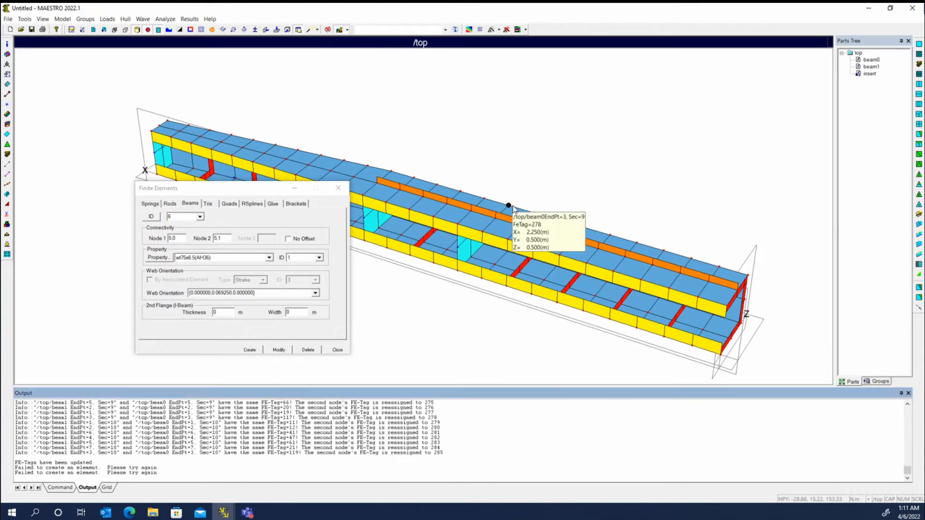
pyautogui.moveTo(531, 214)
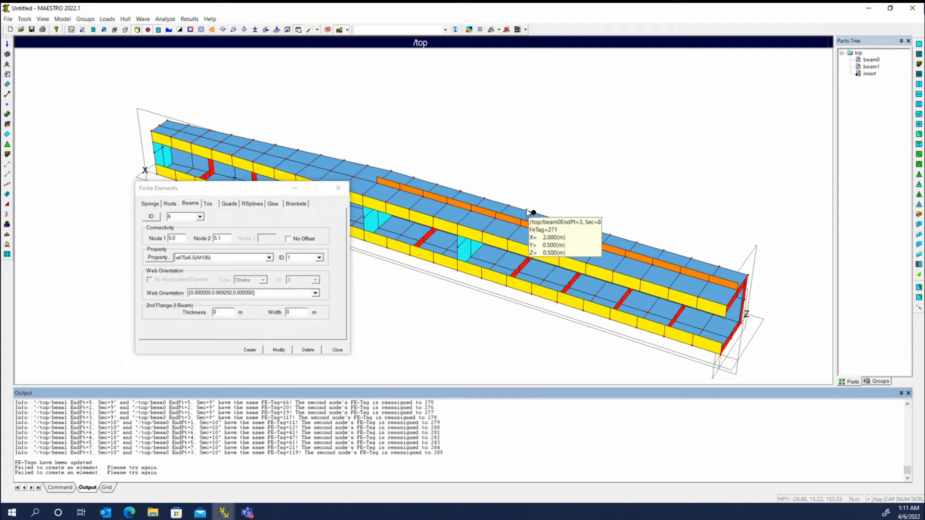
pyautogui.moveTo(484, 200)
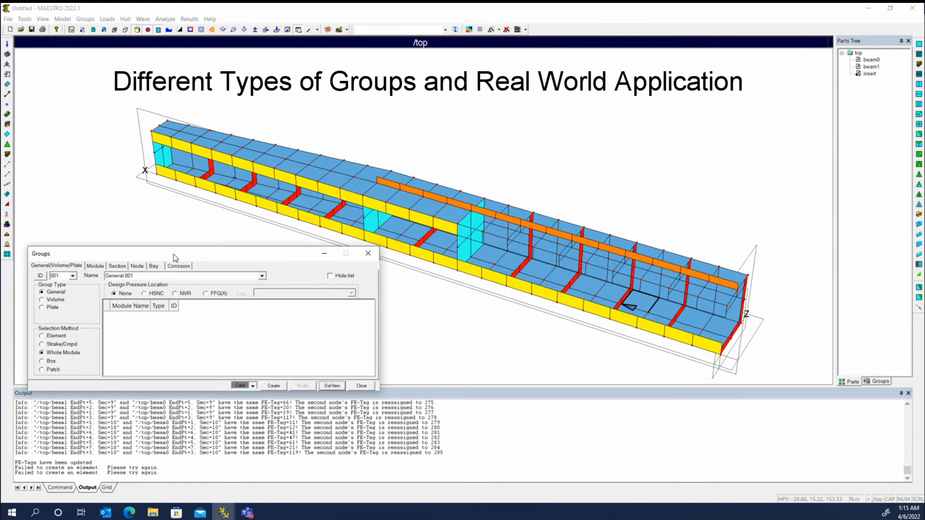
# - Review the options for Volume, Plate and Node groups, then dismiss the Groups dialog
pyautogui.click(56, 299)
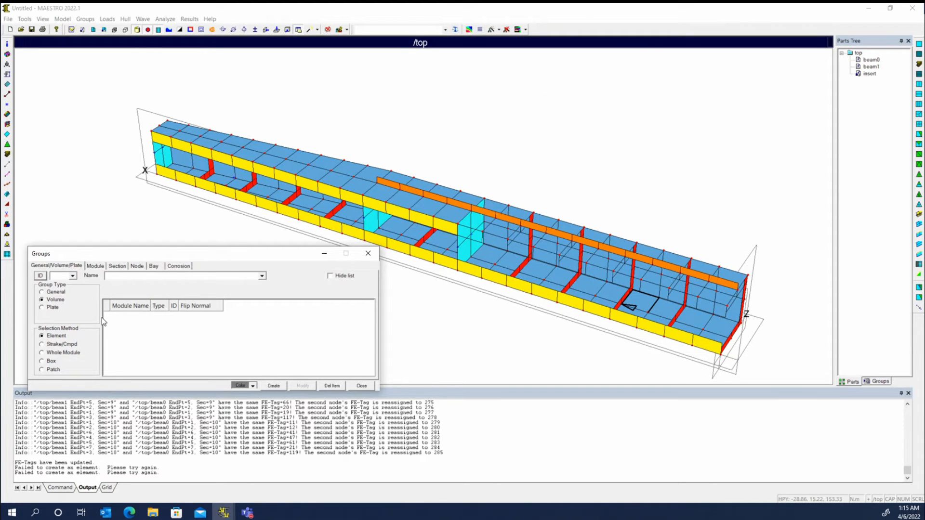
pyautogui.click(51, 308)
pyautogui.click(138, 266)
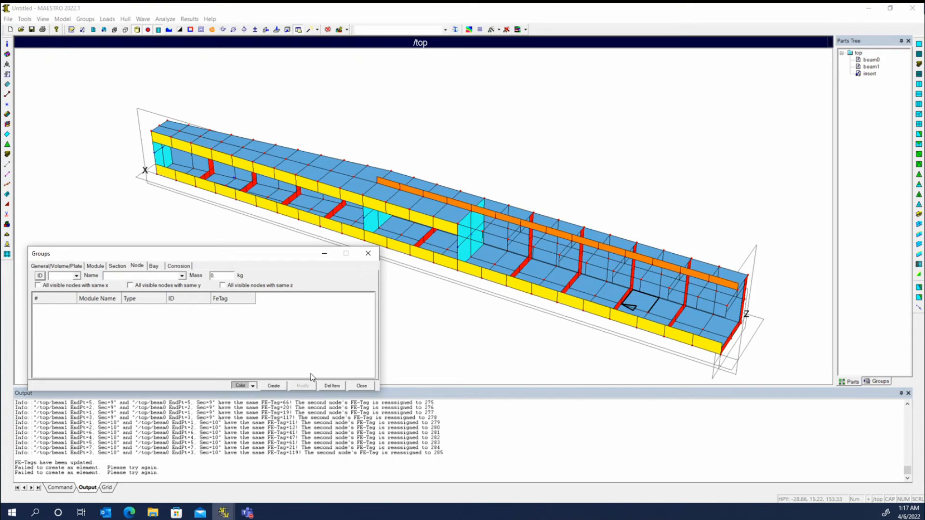
pyautogui.click(361, 386)
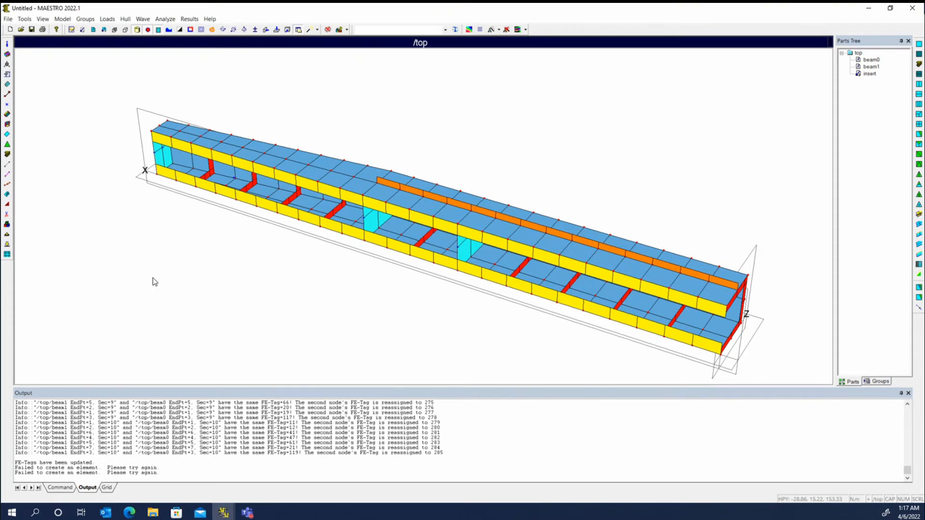
# - Create the general group General 001 from the whole beam0 module and show the groups tree
pyautogui.click(7, 224)
pyautogui.moveTo(446, 183); pyautogui.dragTo(200, 103)
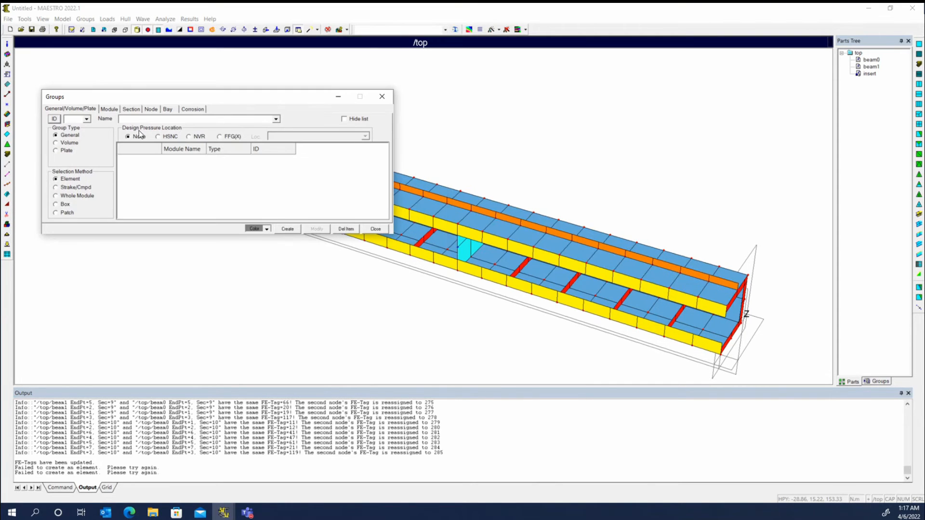
pyautogui.click(57, 119)
pyautogui.click(69, 196)
pyautogui.click(511, 246)
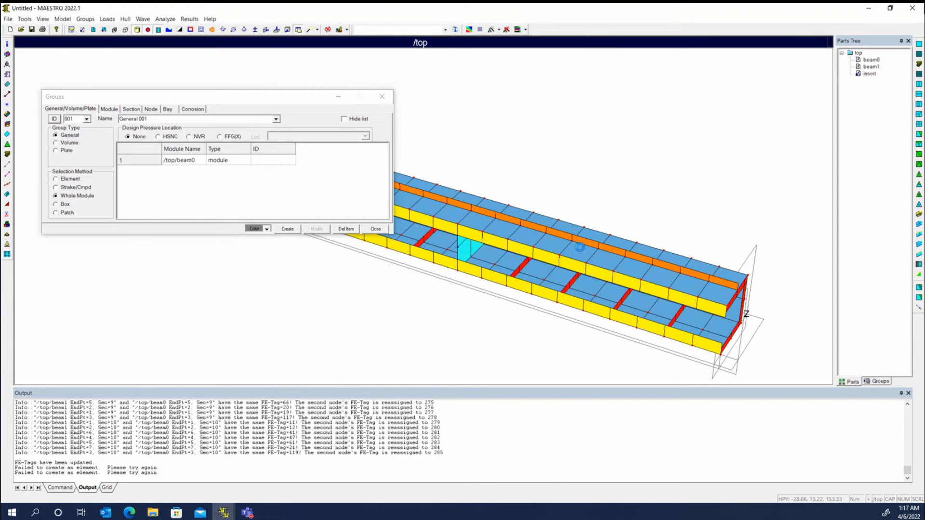
pyautogui.click(288, 229)
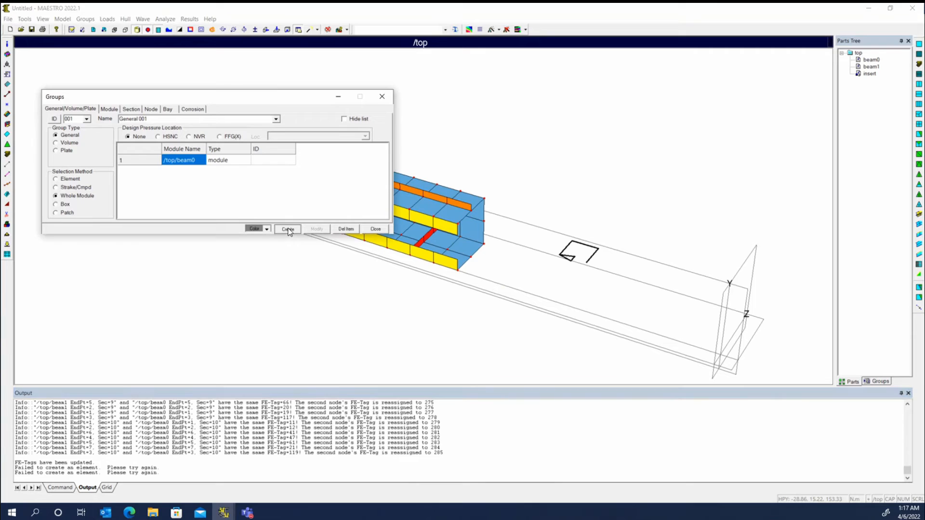
pyautogui.click(879, 381)
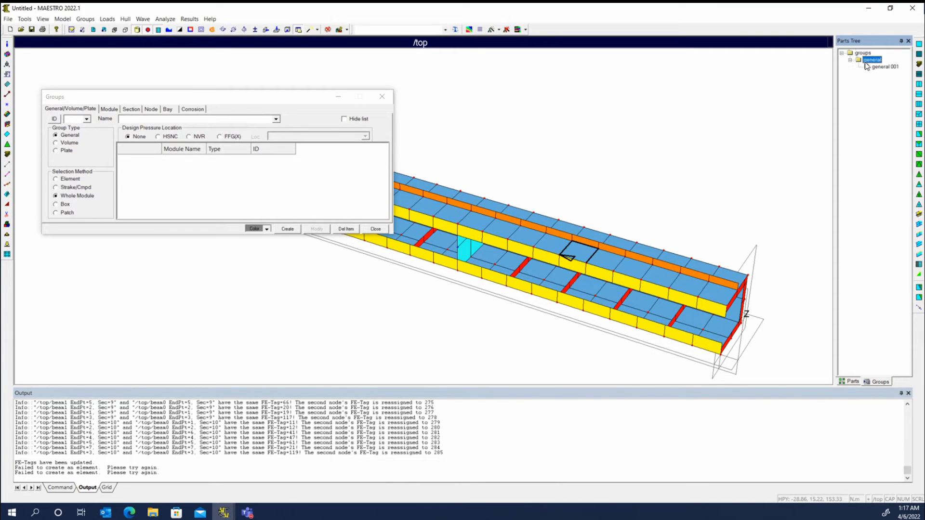
# - Create the plate group Plate 001 from the insert's deck strake quad 3-1
pyautogui.click(63, 149)
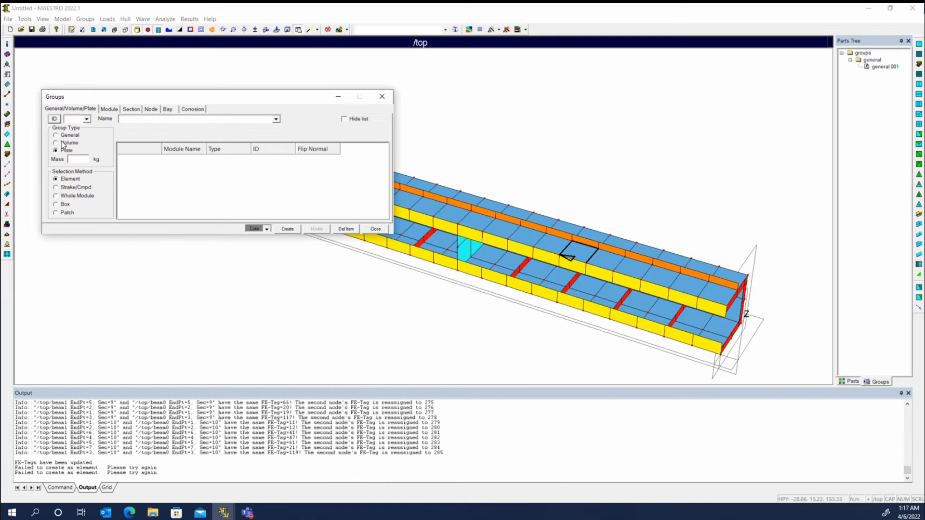
pyautogui.click(446, 228)
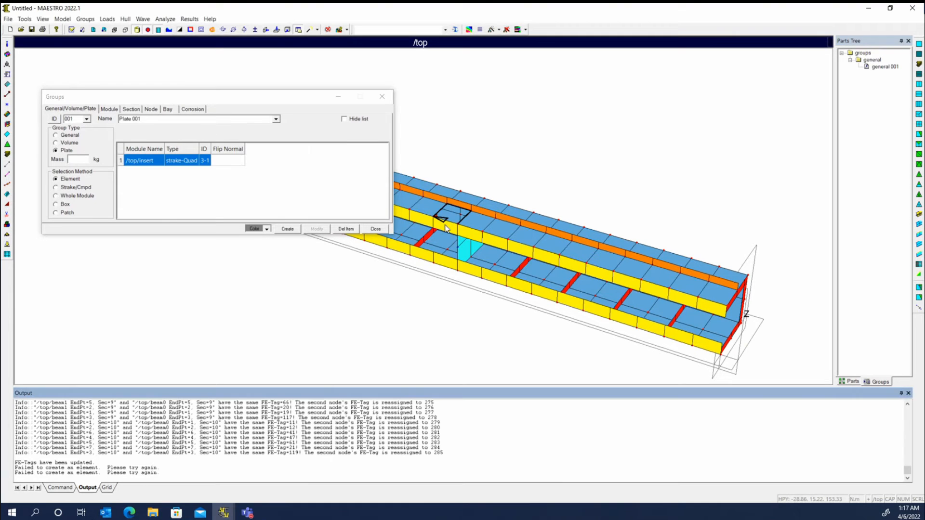
pyautogui.click(287, 229)
# - Display only the general 001 group and move it from the general folder into the plate folder
pyautogui.rightClick(890, 68)
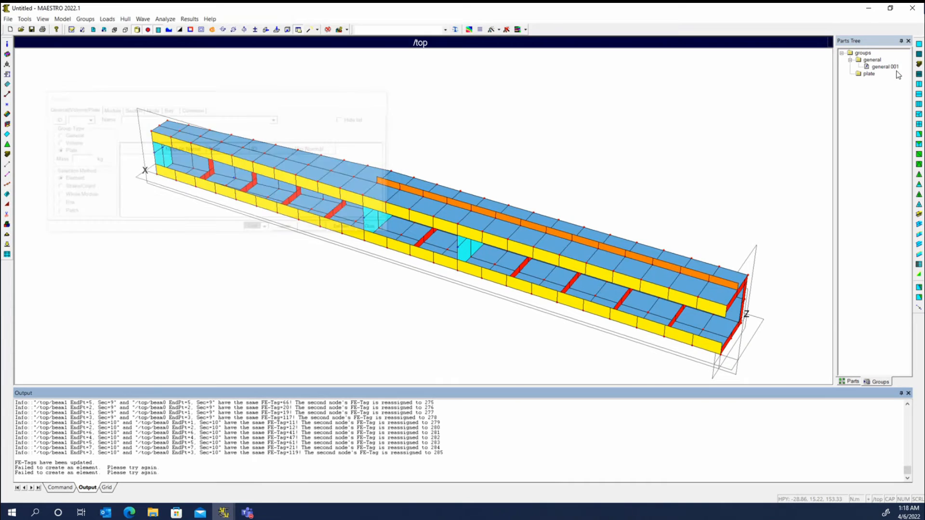
pyautogui.click(886, 69)
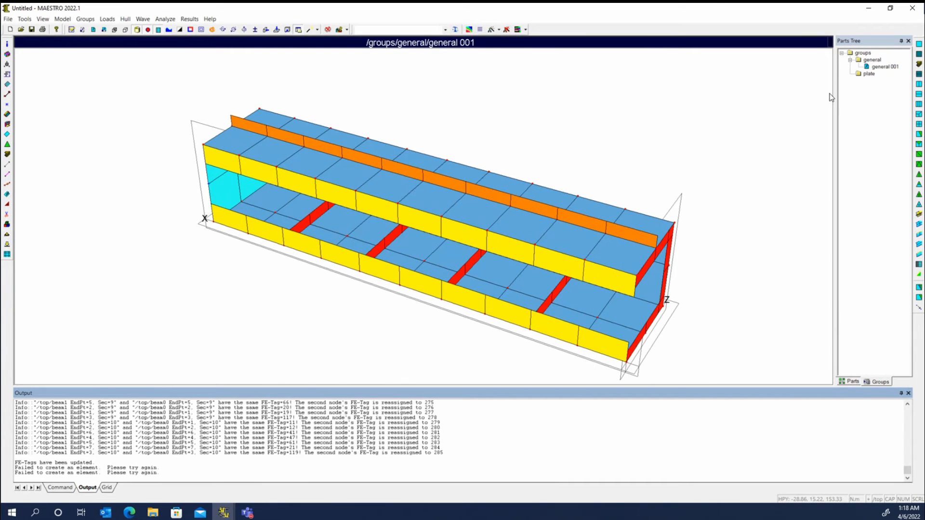
pyautogui.click(887, 67)
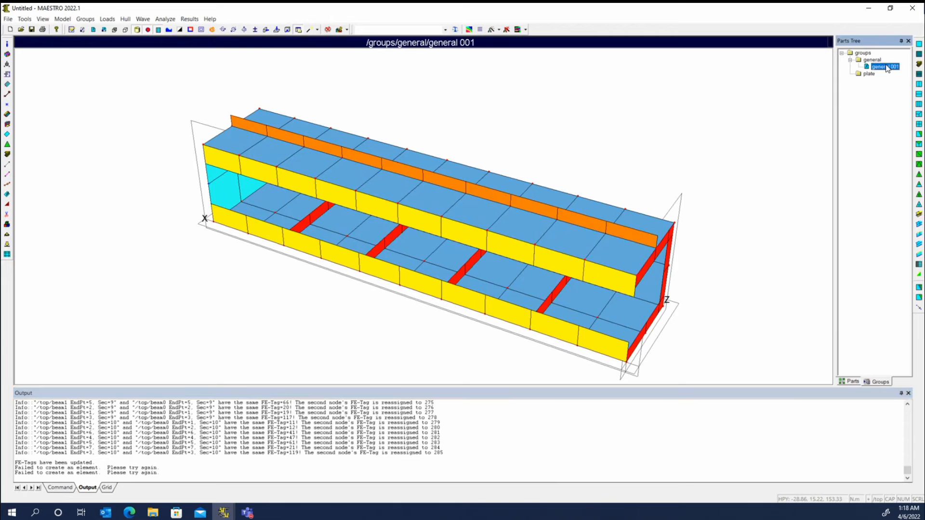
pyautogui.moveTo(887, 67); pyautogui.dragTo(877, 74)
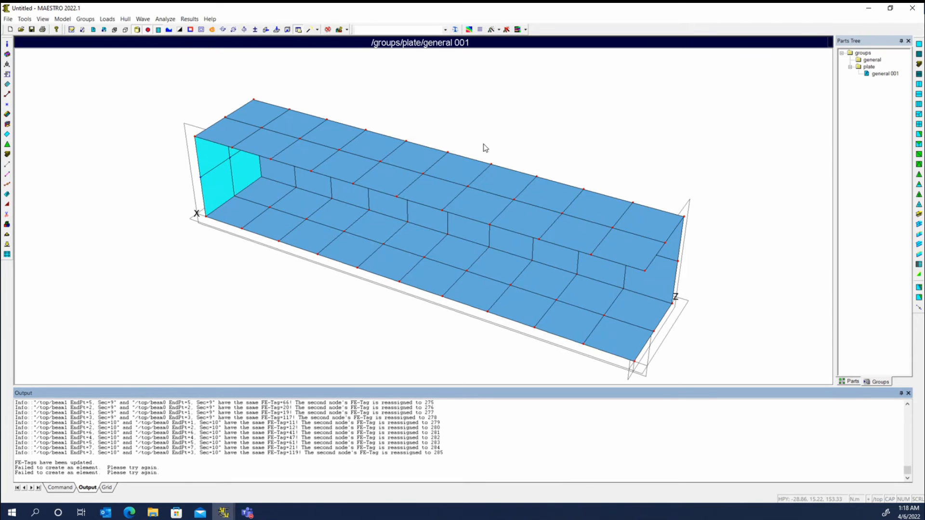
pyautogui.moveTo(484, 144); pyautogui.dragTo(437, 166, button='middle')
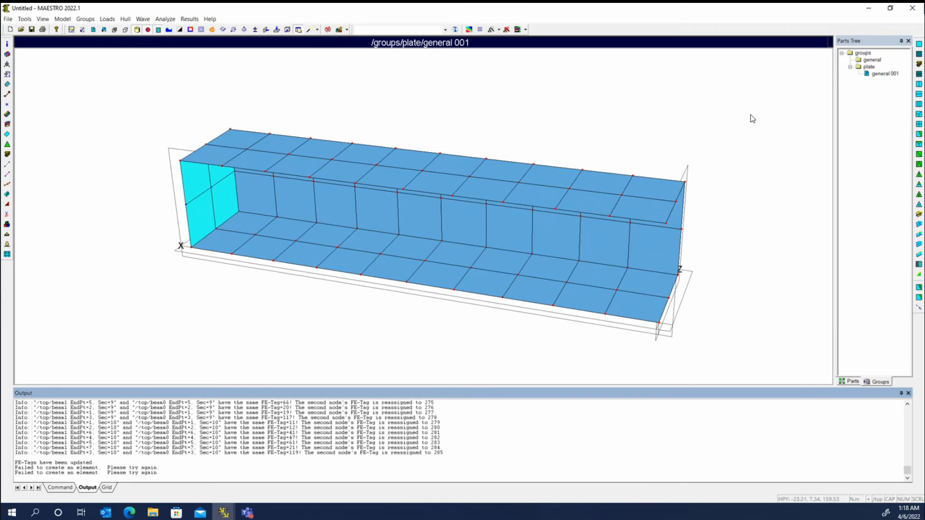
# - Create the node group Node 001 from the mid-height node on the outer edge of the cyan end bulkhead
pyautogui.click(7, 226)
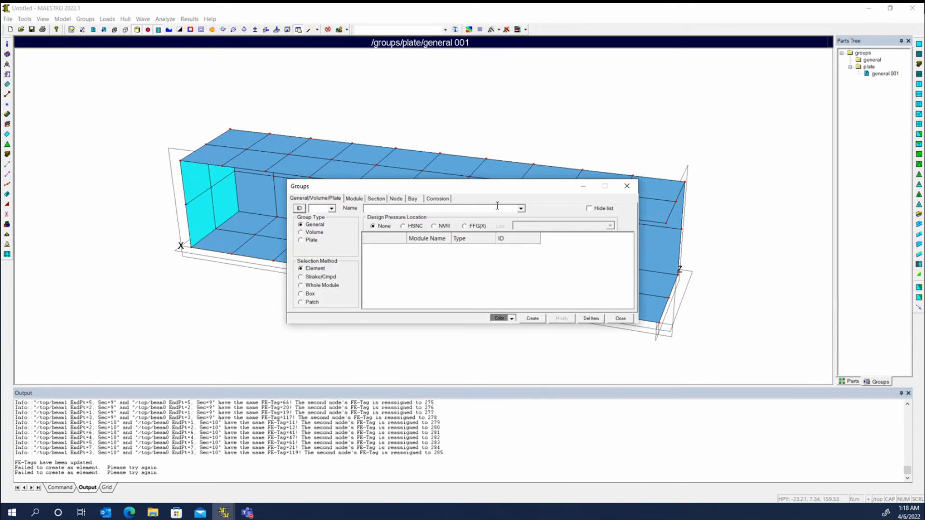
pyautogui.moveTo(296, 185); pyautogui.dragTo(113, 164)
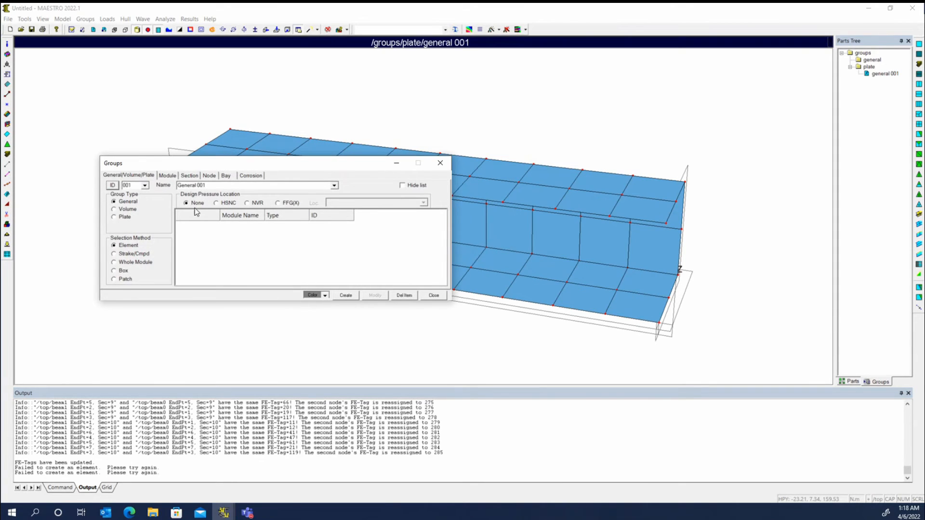
pyautogui.click(209, 176)
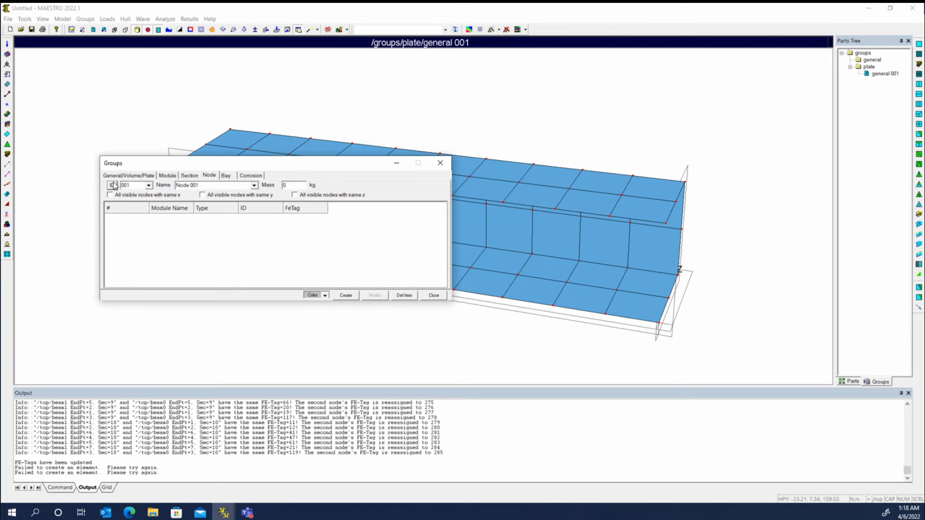
pyautogui.click(128, 175)
pyautogui.click(213, 176)
pyautogui.click(514, 183)
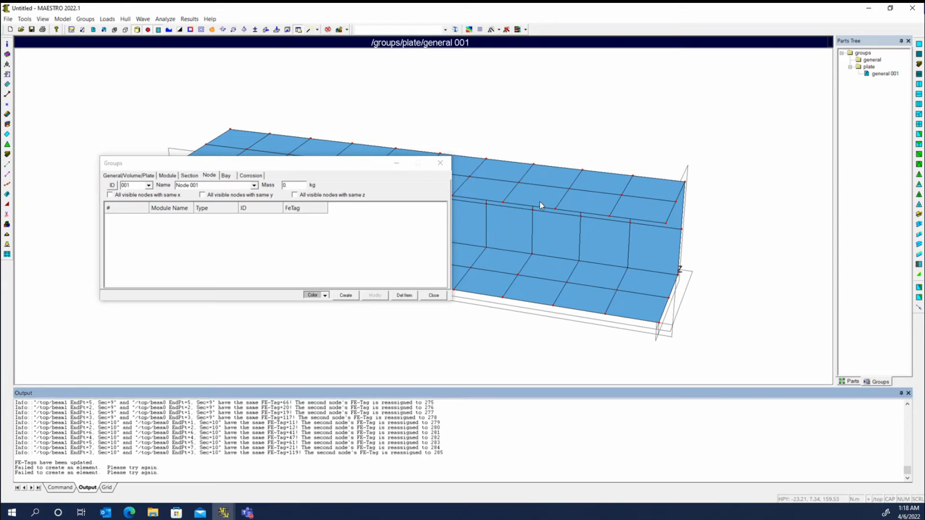
pyautogui.click(451, 229)
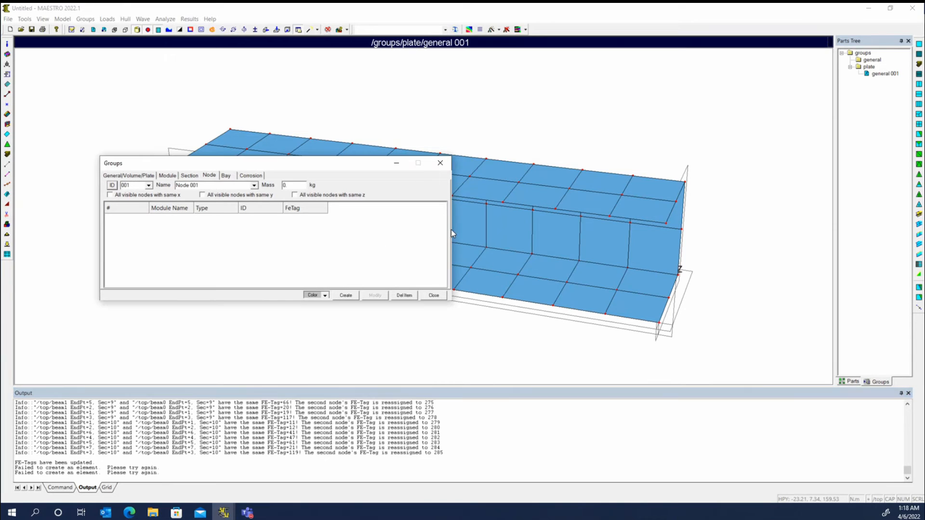
pyautogui.click(569, 191)
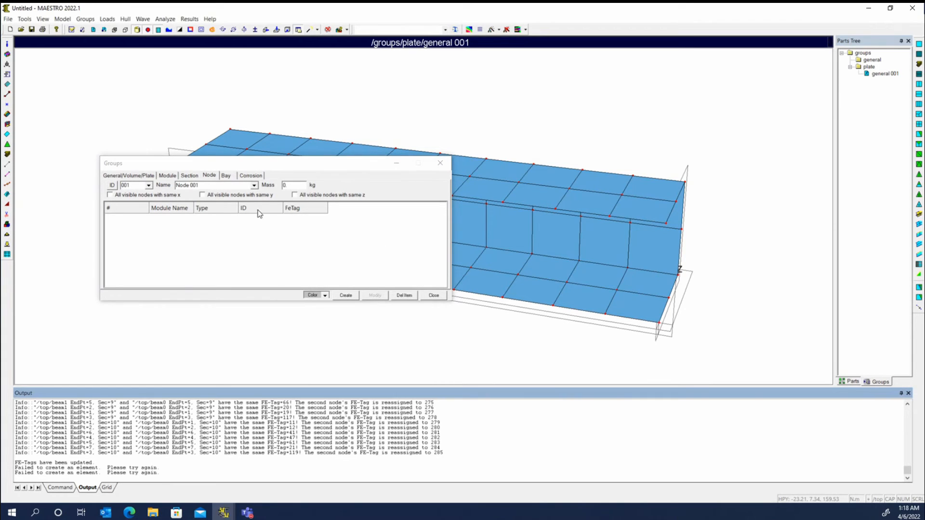
pyautogui.moveTo(252, 157); pyautogui.dragTo(253, 279)
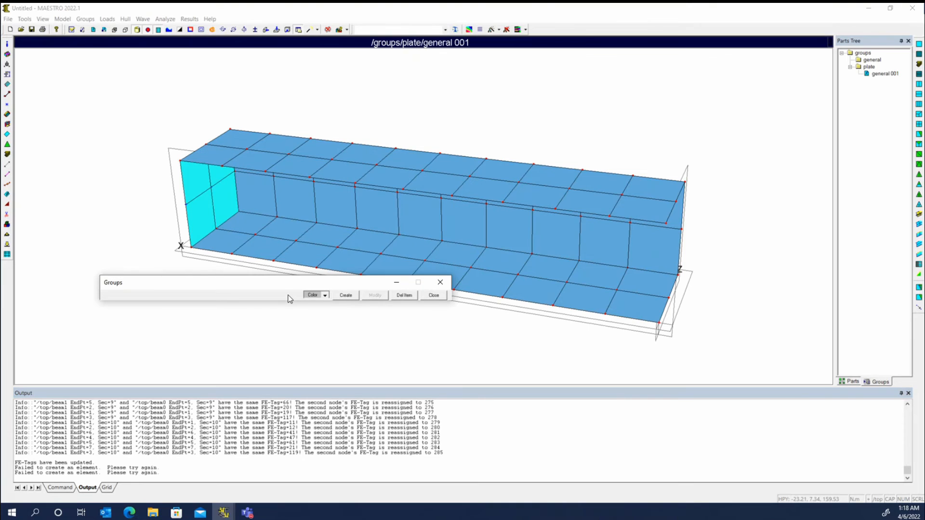
pyautogui.moveTo(273, 276); pyautogui.dragTo(337, 283)
pyautogui.click(186, 204)
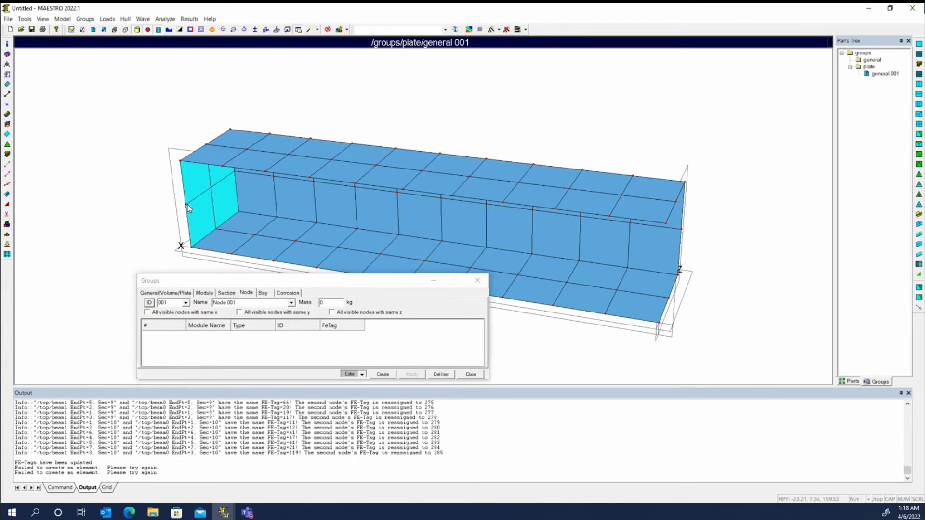
pyautogui.click(385, 374)
pyautogui.click(470, 375)
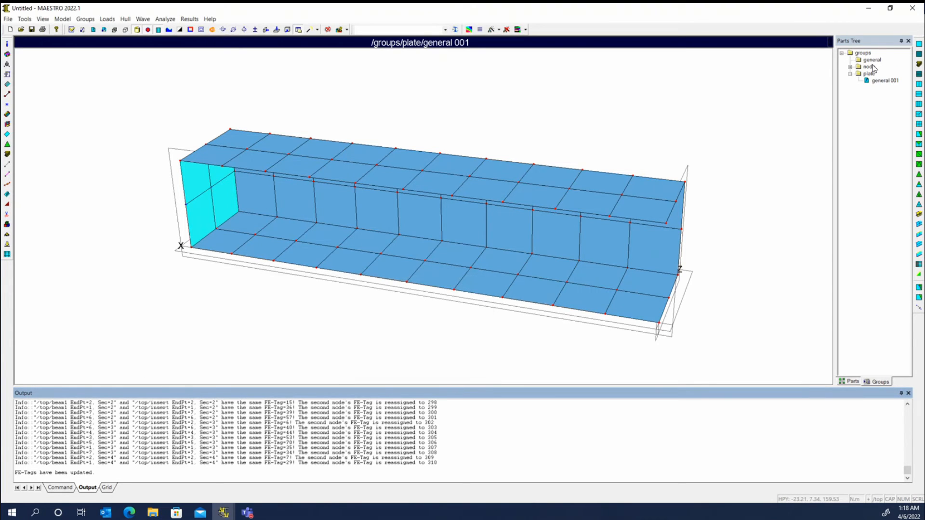
# - Delete the node 001 group from the node folder in the groups tree
pyautogui.click(850, 67)
pyautogui.click(884, 87)
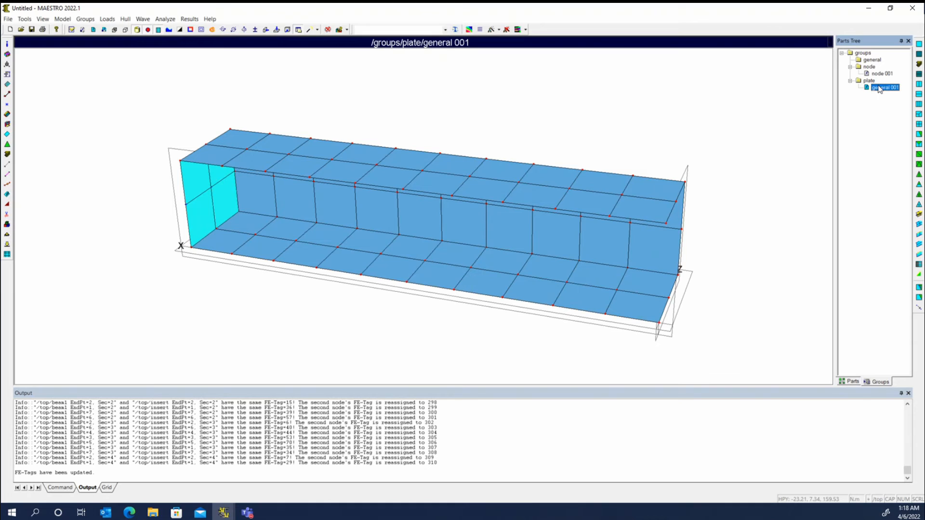
pyautogui.rightClick(878, 74)
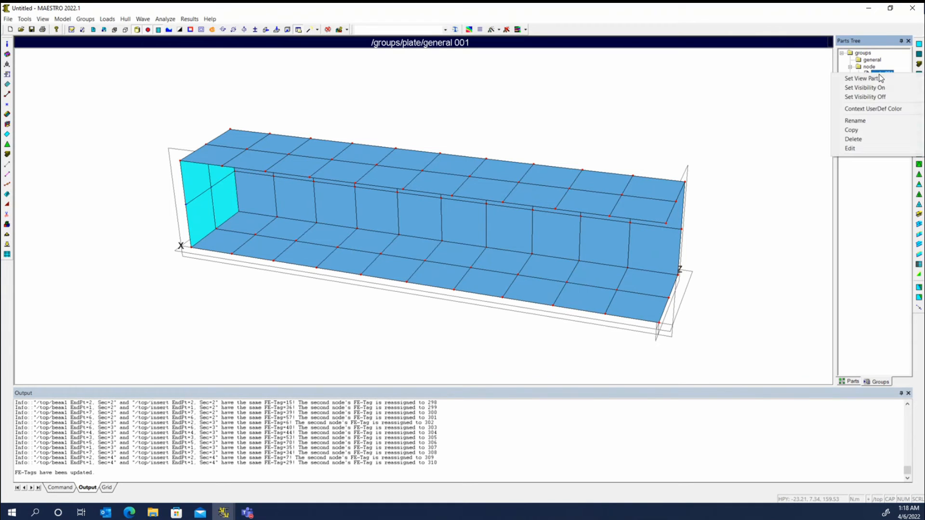
pyautogui.click(852, 139)
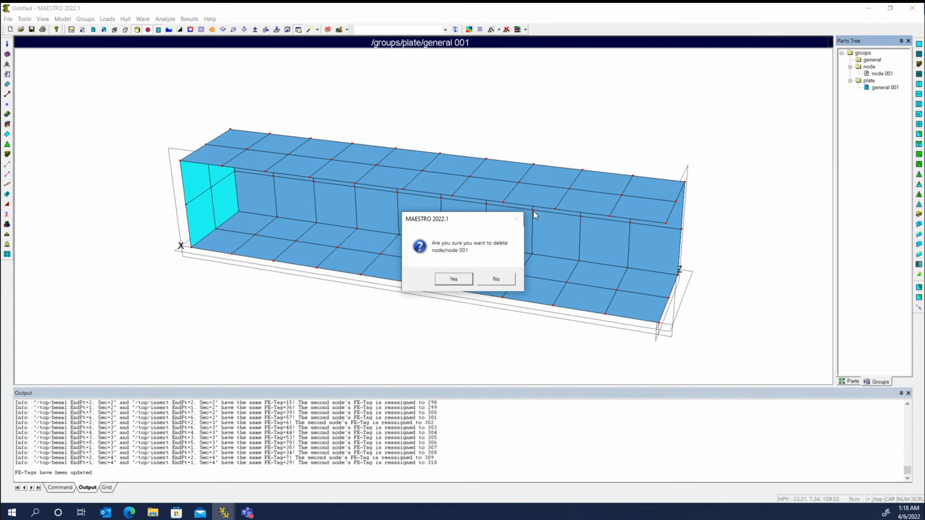
pyautogui.click(454, 278)
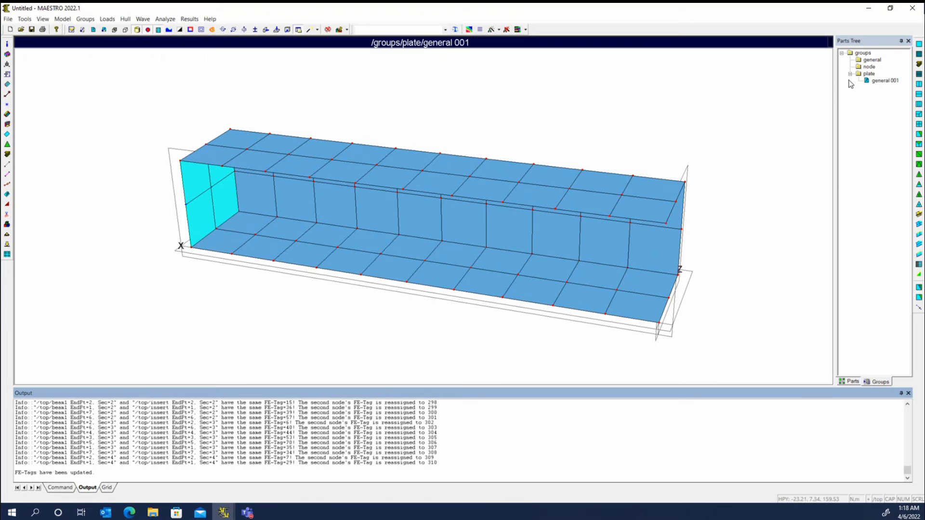
# - Move the general 001 group from the plate folder into the node folder and inspect its nodes
pyautogui.click(885, 81)
pyautogui.click(869, 66)
pyautogui.moveTo(871, 67); pyautogui.dragTo(871, 67)
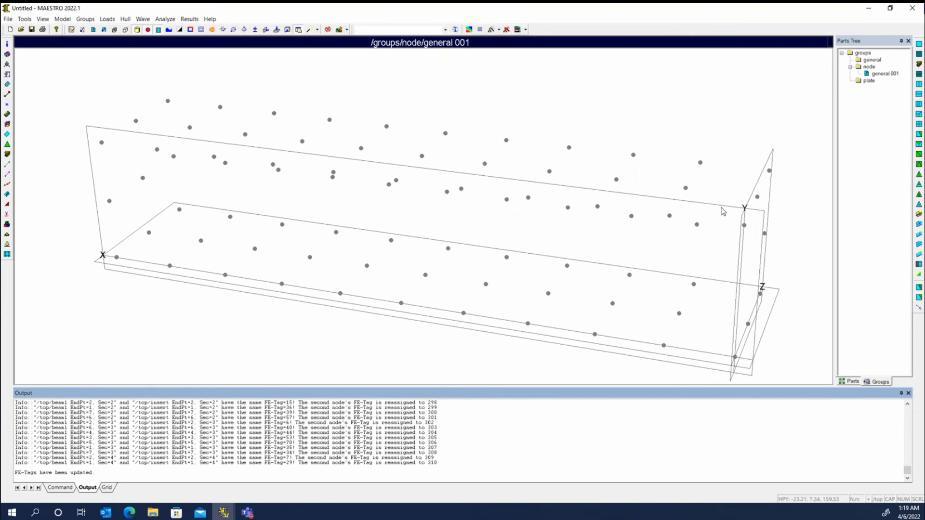
pyautogui.moveTo(386, 208); pyautogui.dragTo(399, 299, button='middle')
pyautogui.scroll(-5, 448, 278)
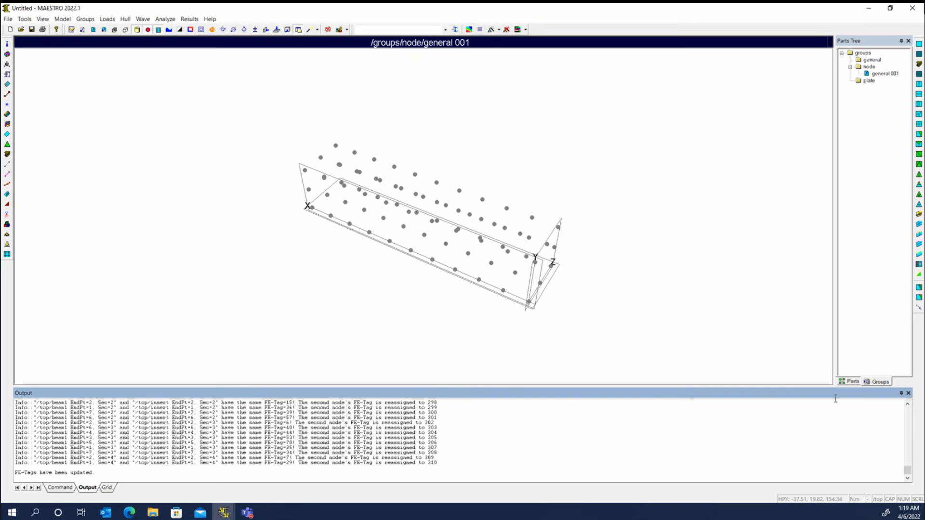
# - Set the top part as the view part to display the whole model
pyautogui.click(853, 382)
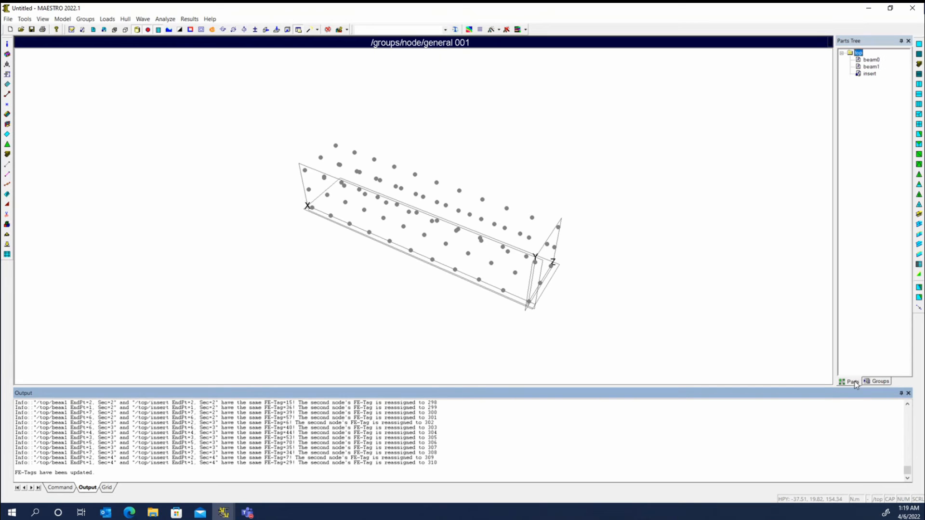
pyautogui.rightClick(857, 53)
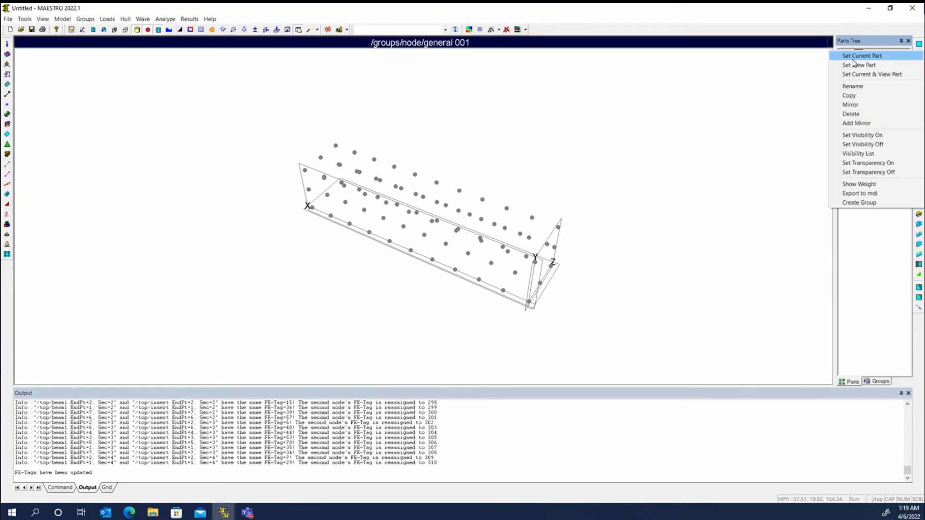
pyautogui.click(852, 67)
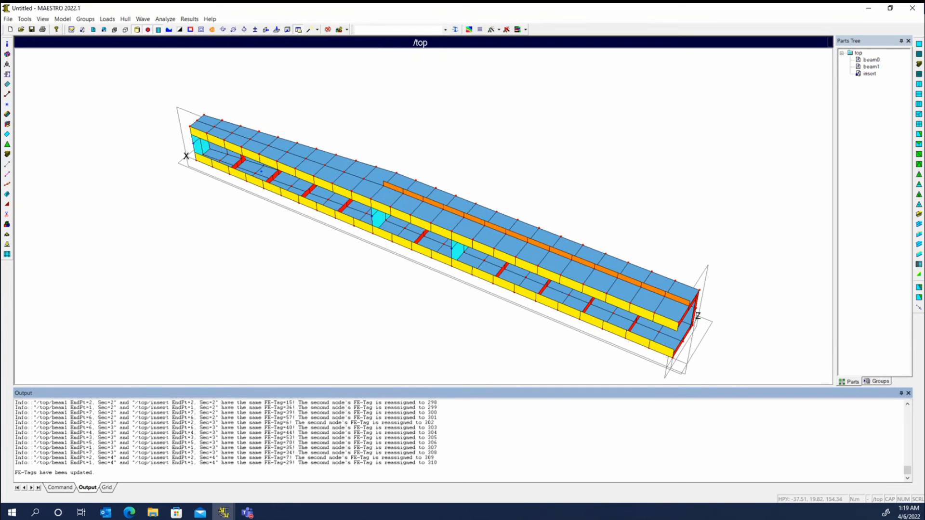
# - Create the general group General 001 from beam0's strake quads 3-9, 3-8 and 3-7 using element selection
pyautogui.click(7, 225)
pyautogui.click(437, 44)
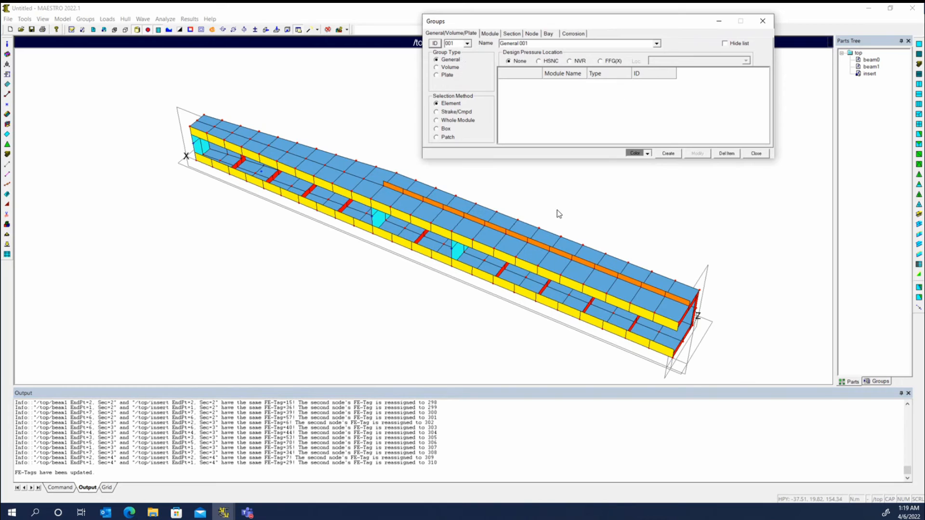
pyautogui.click(488, 237)
pyautogui.click(516, 247)
pyautogui.click(538, 254)
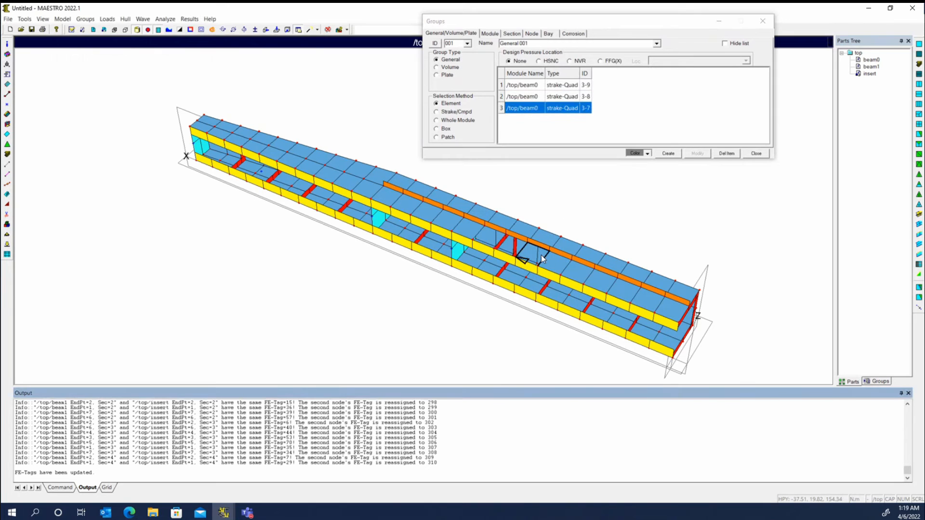
pyautogui.click(668, 153)
# - Rename the general 001 group in the general folder as general xx
pyautogui.click(878, 381)
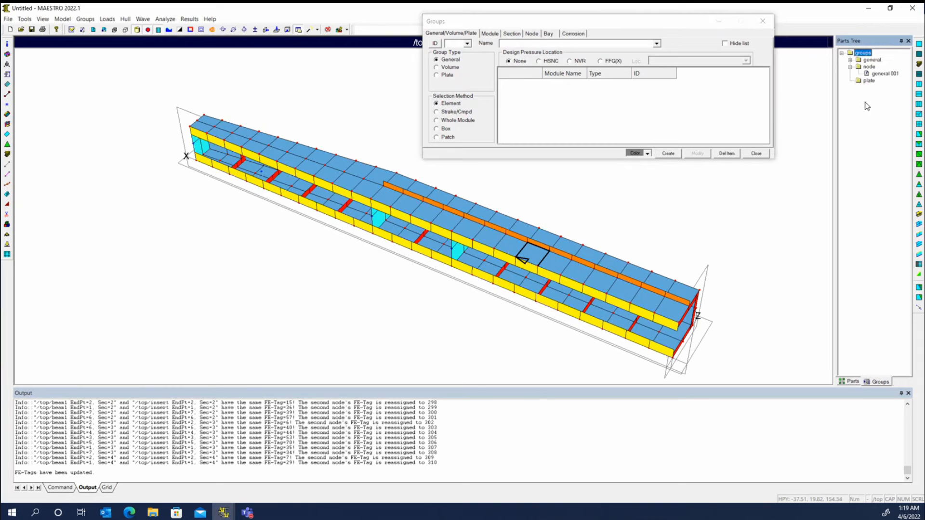
pyautogui.click(850, 60)
pyautogui.click(880, 67)
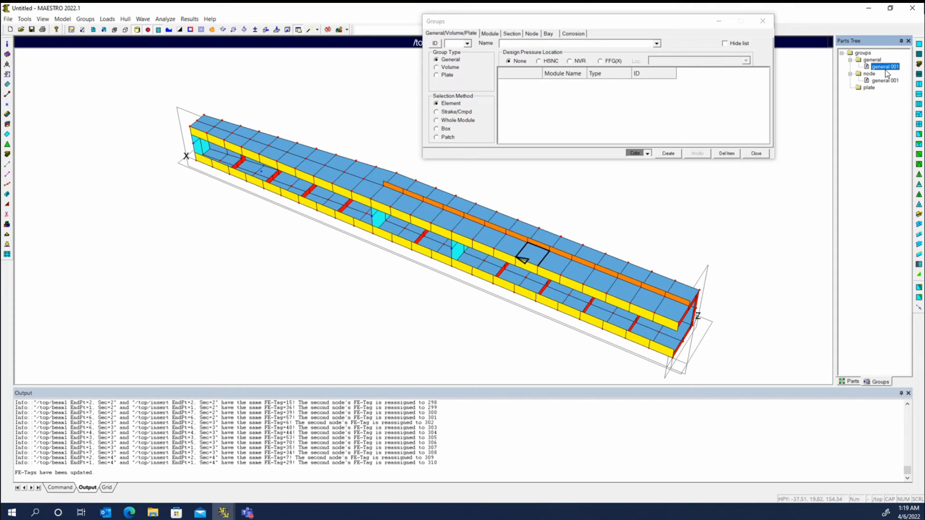
pyautogui.click(888, 67)
pyautogui.moveTo(890, 67); pyautogui.dragTo(902, 68)
pyautogui.write('xx')
pyautogui.press('Return')
# - Display only the general xx group, move it into the node folder and dismiss the Groups dialog
pyautogui.click(878, 67)
pyautogui.rightClick(878, 68)
pyautogui.click(884, 69)
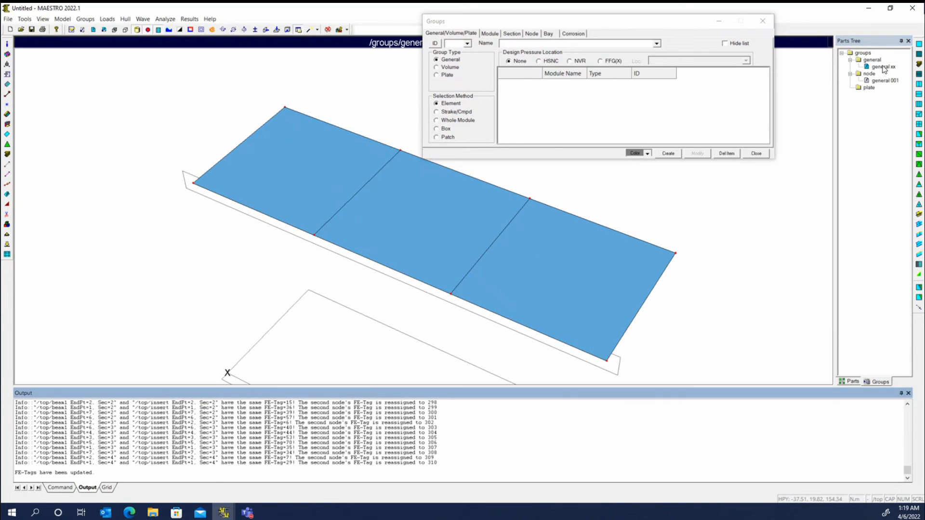
pyautogui.moveTo(884, 69); pyautogui.dragTo(875, 74)
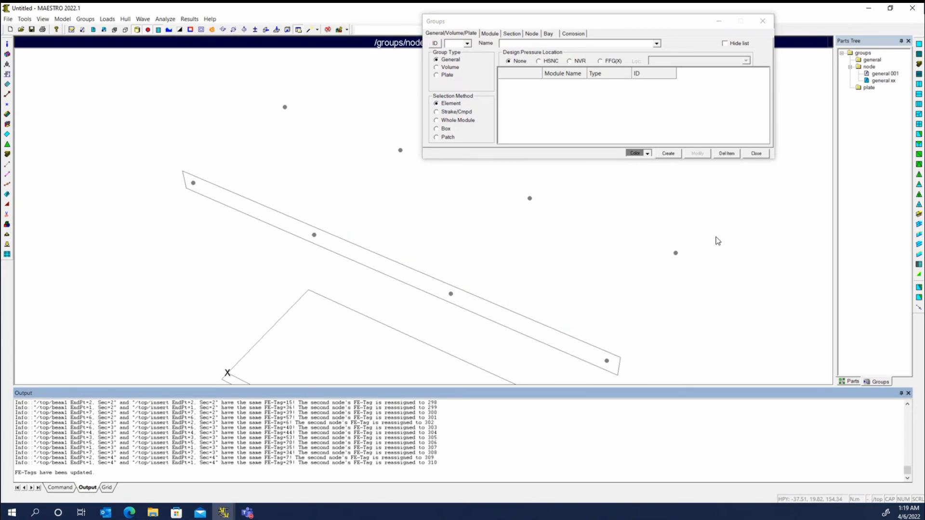
pyautogui.click(884, 80)
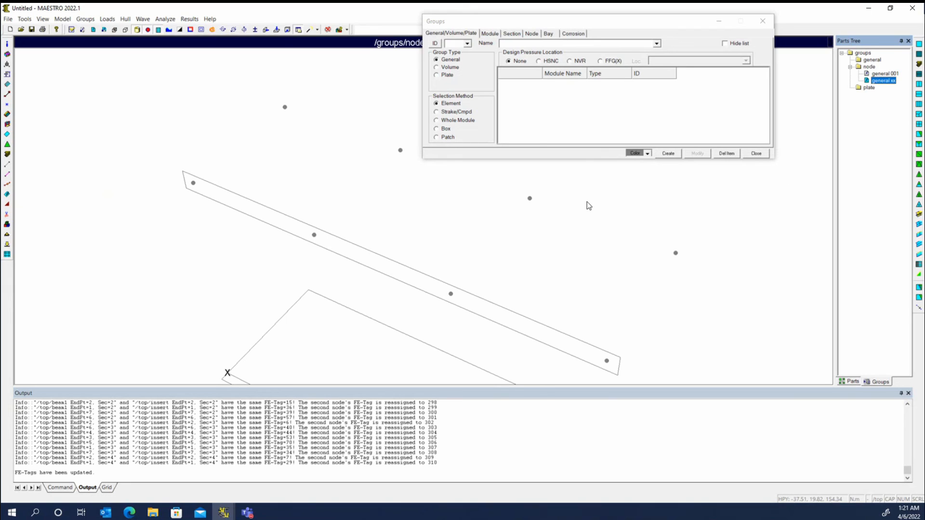
pyautogui.click(753, 148)
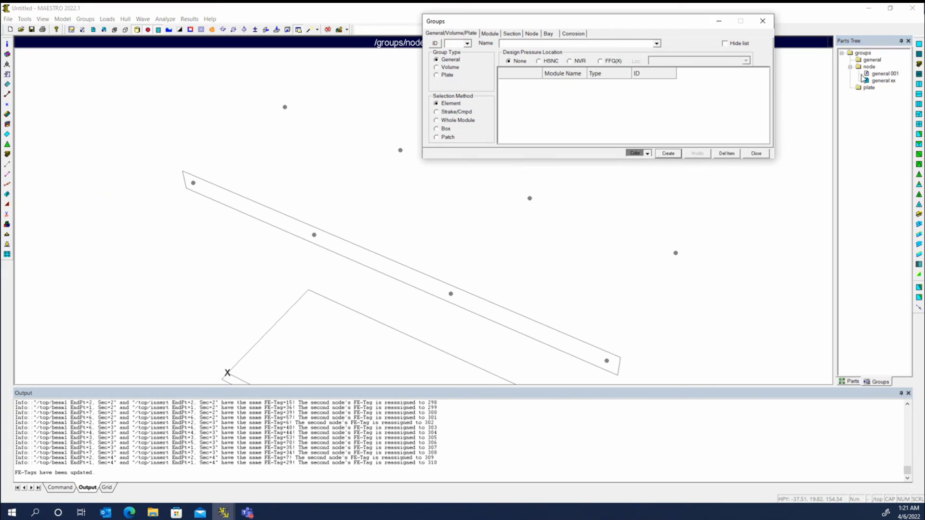
pyautogui.click(765, 154)
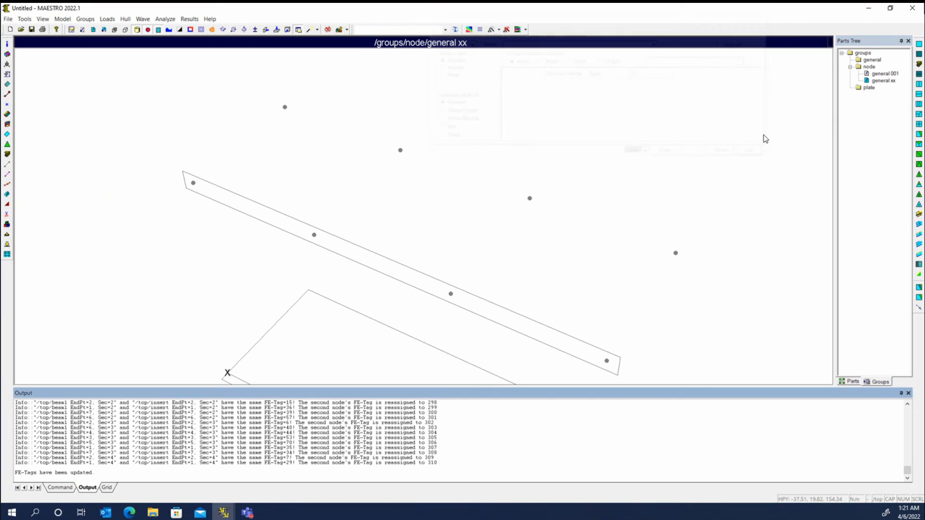
# - List the nodal results for the displayed general xx node group in the output grid
pyautogui.click(189, 19)
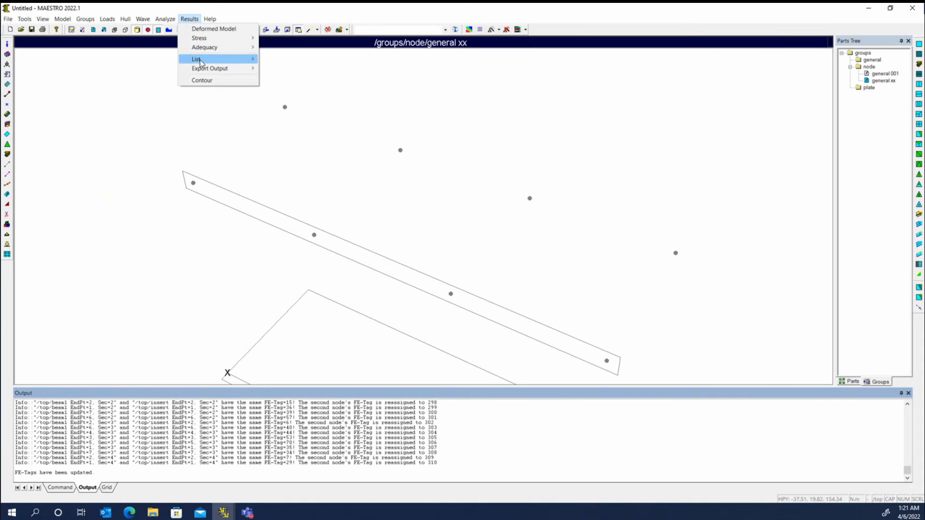
pyautogui.moveTo(201, 62)
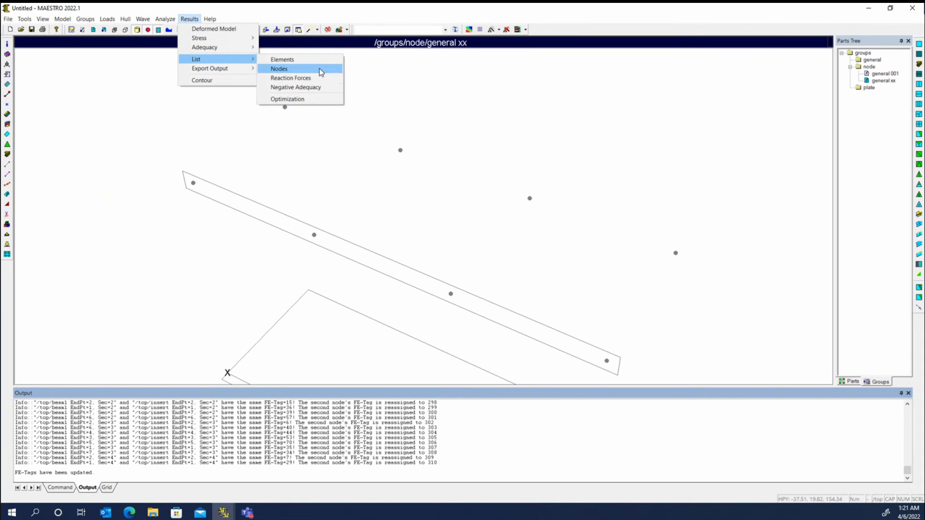
pyautogui.click(320, 69)
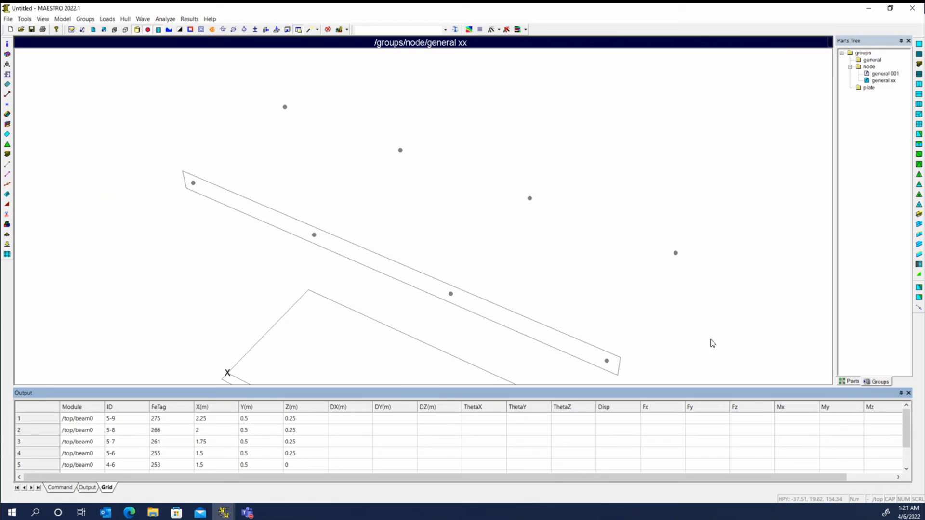
pyautogui.click(189, 19)
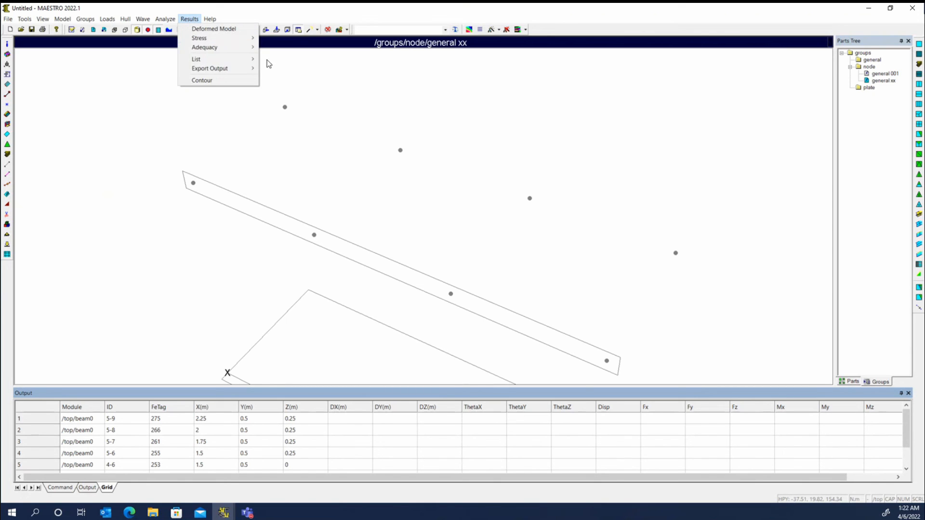
pyautogui.click(271, 18)
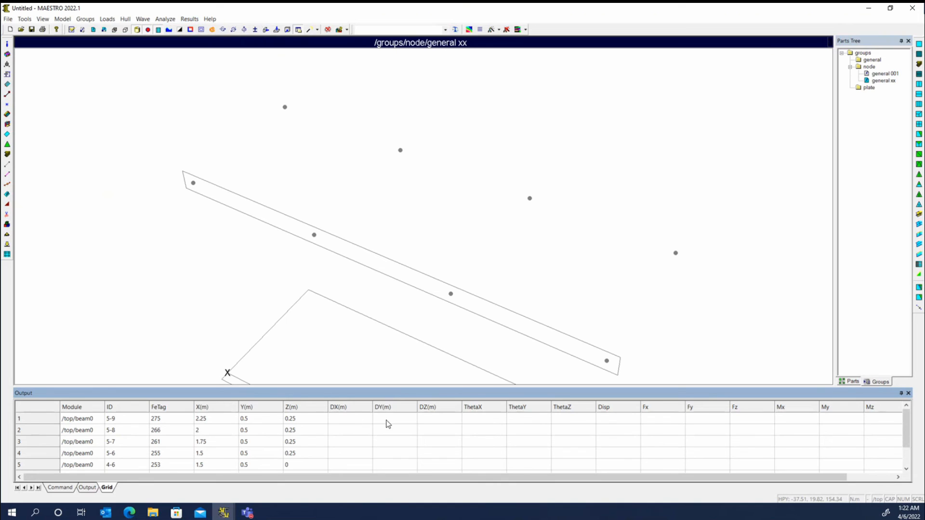